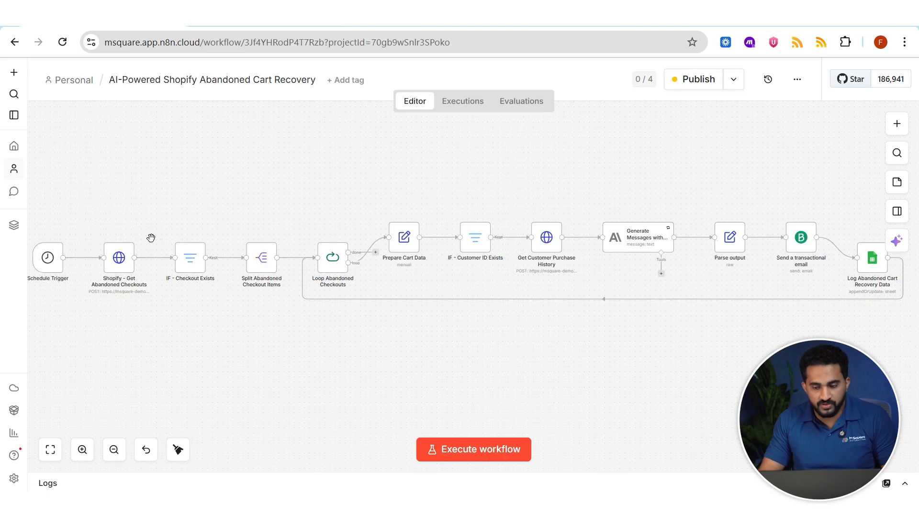
Inspect the Schedule Trigger node at the start of the abandoned cart workflow, then return to the canvas.
scroll(83, 244, "up", 3)
left_click_drag(143, 175, 250, 159)
left_click_drag(63, 335, 128, 322)
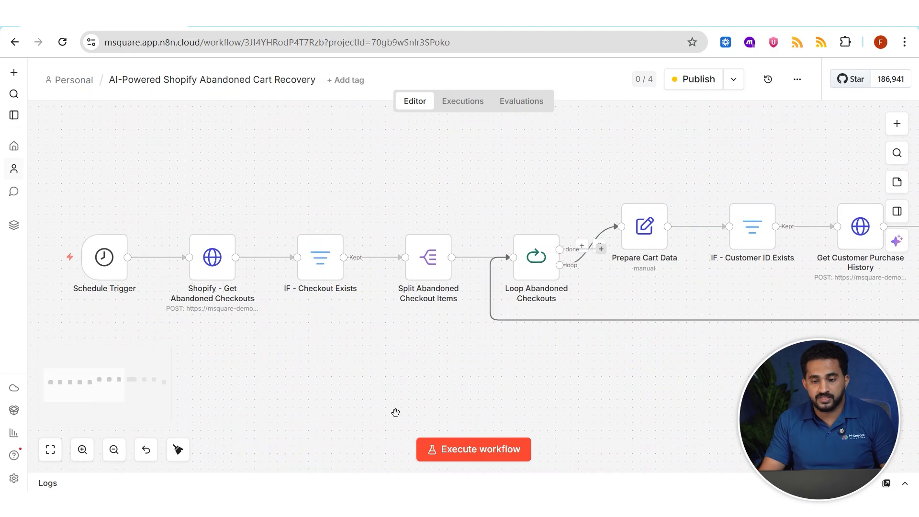
double_click(104, 259)
double_click(53, 301)
left_click(889, 88)
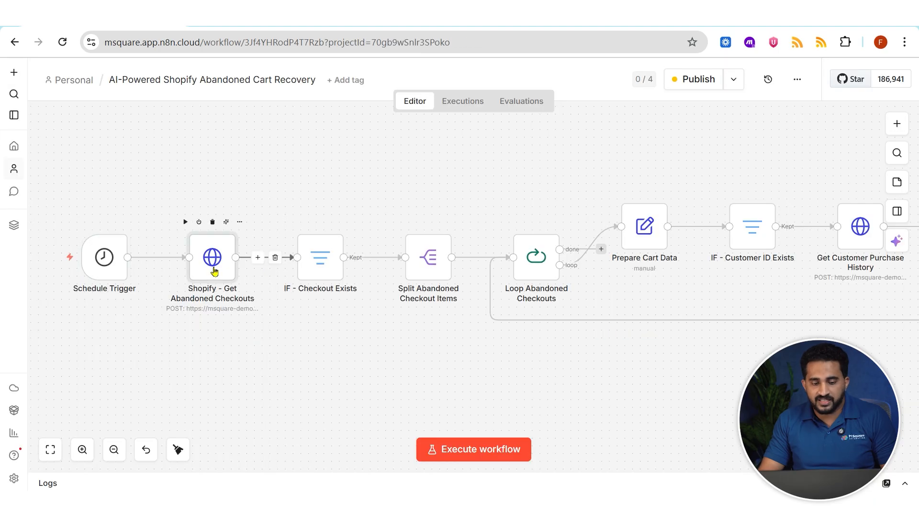
Review the request settings and JSON query body of the Shopify - Get Abandoned Checkouts node, then close it.
double_click(214, 269)
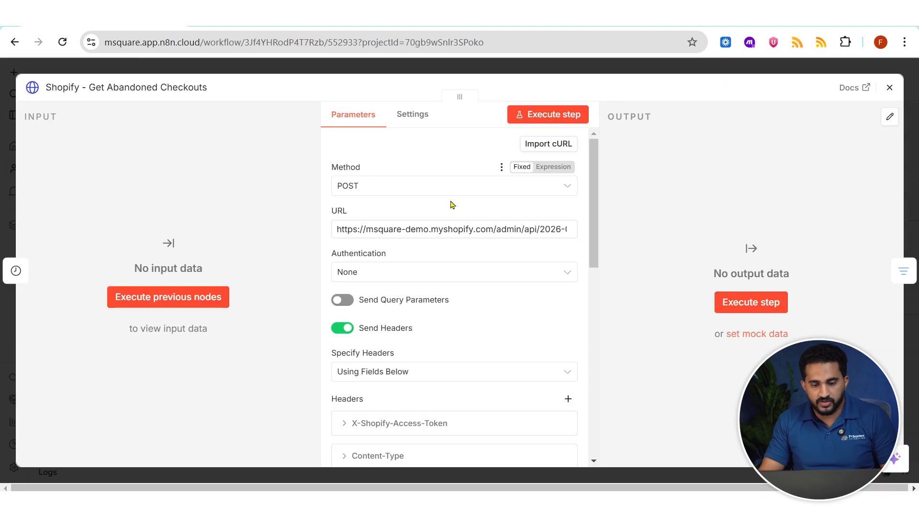
scroll(450, 211, "down", 1)
scroll(453, 211, "down", 4)
scroll(452, 209, "down", 5)
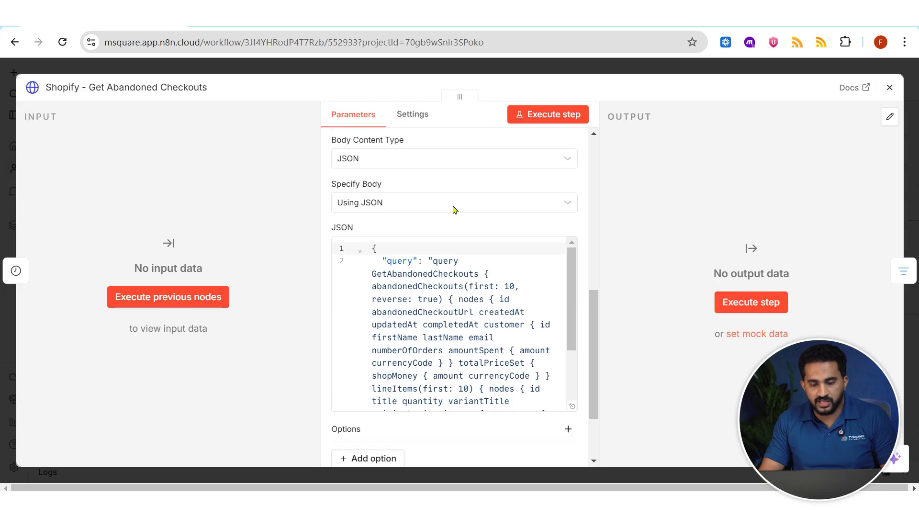
left_click(889, 89)
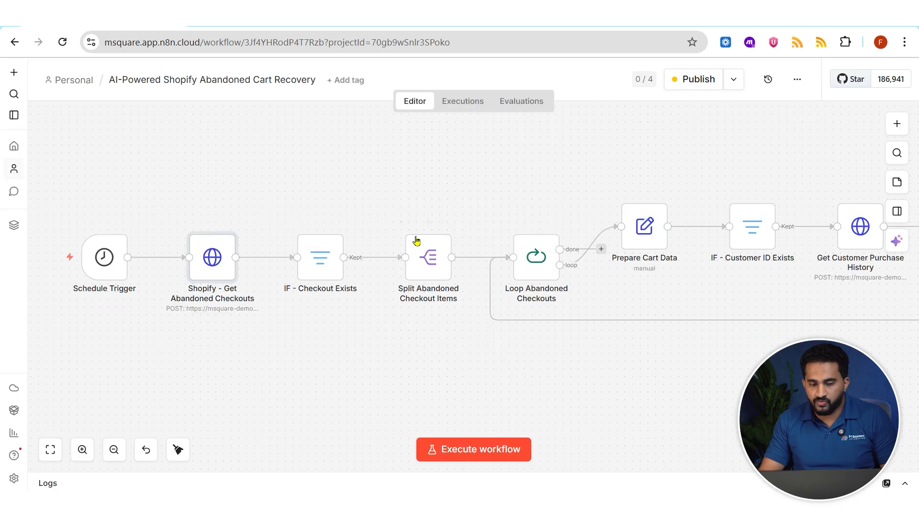
Check the settings of the Split Abandoned Checkout Items and Loop Abandoned Checkouts nodes, closing each one.
double_click(425, 261)
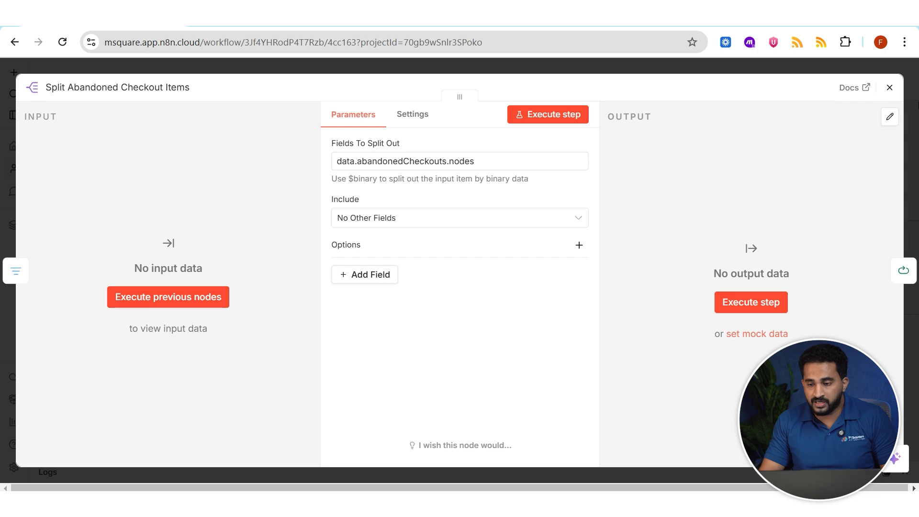
left_click(890, 87)
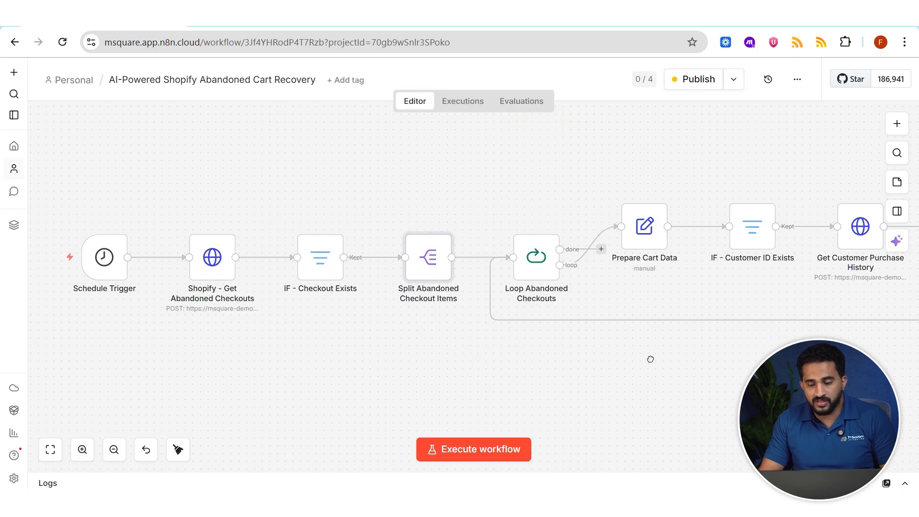
scroll(651, 359, "right", 7)
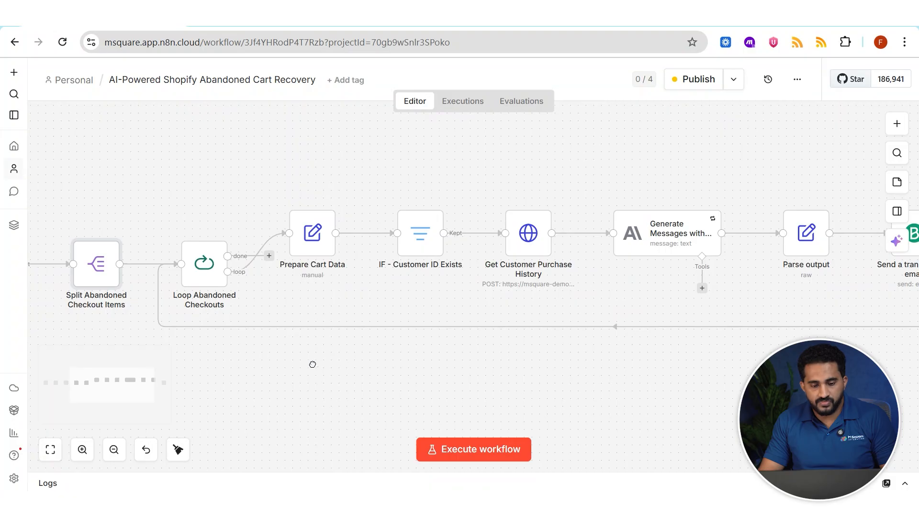
double_click(183, 279)
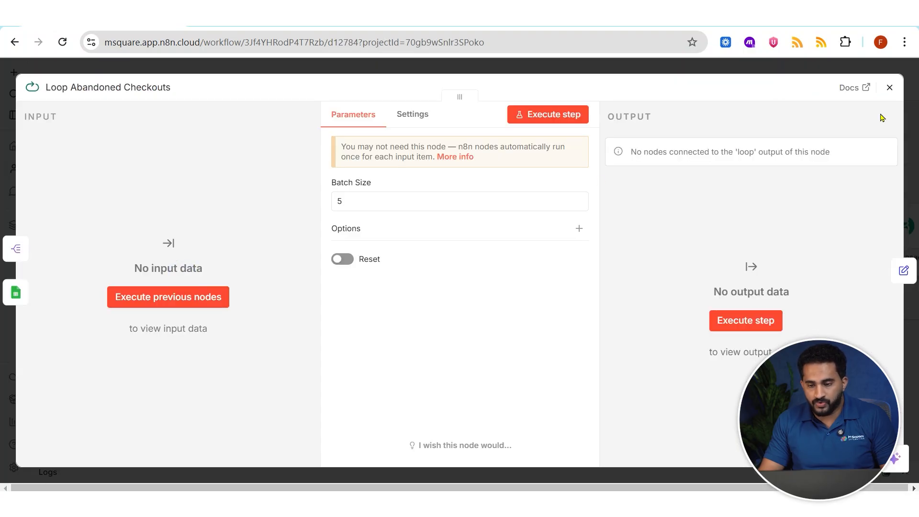
left_click(889, 87)
Review all the field mappings in the Prepare Cart Data node, from checkout_id through products, then close it.
left_click(308, 235)
double_click(307, 235)
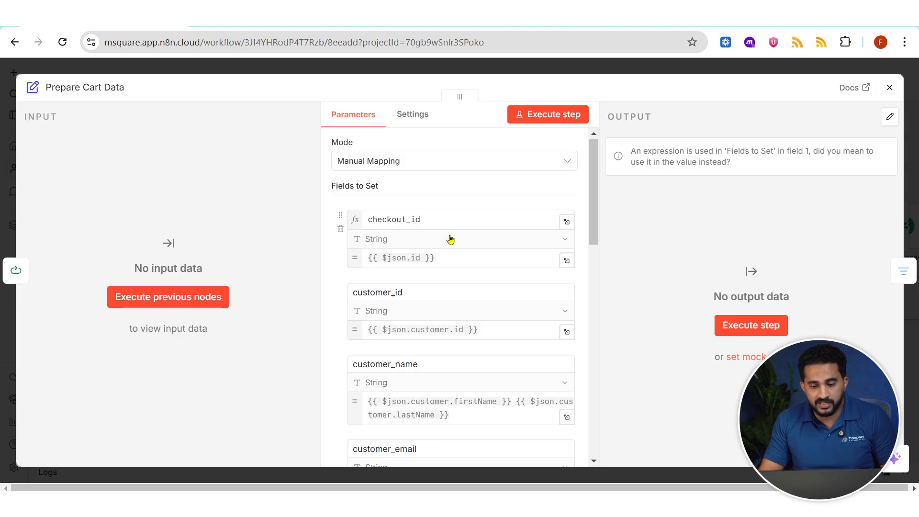
scroll(449, 237, "down", 2)
scroll(449, 238, "up", 2)
double_click(372, 214)
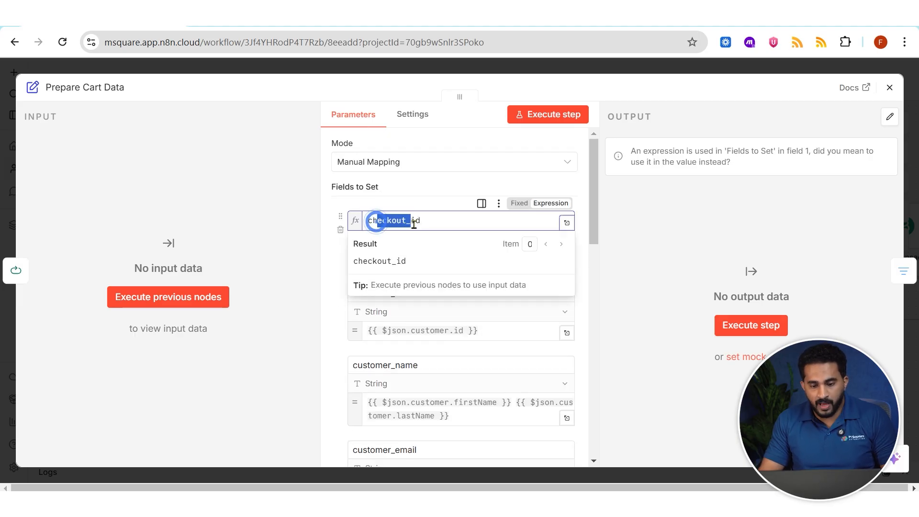
left_click(420, 201)
scroll(414, 249, "down", 5)
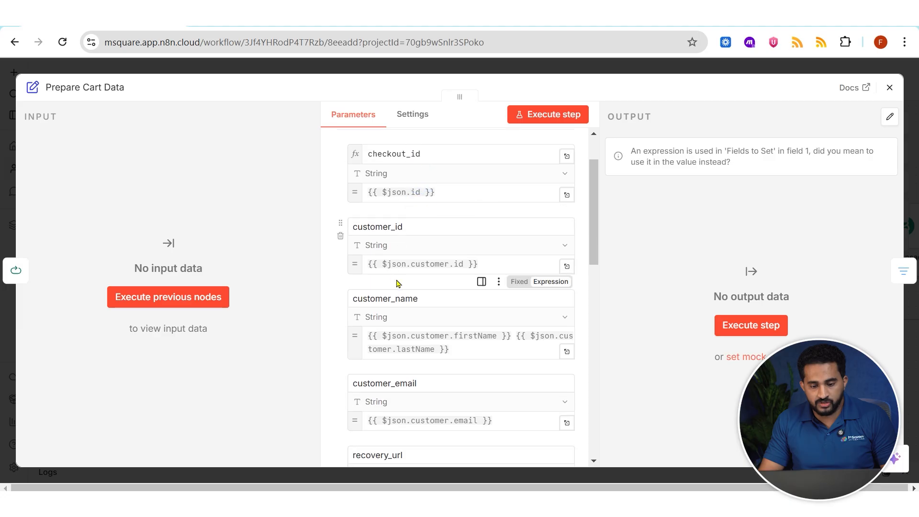
scroll(401, 286, "down", 2)
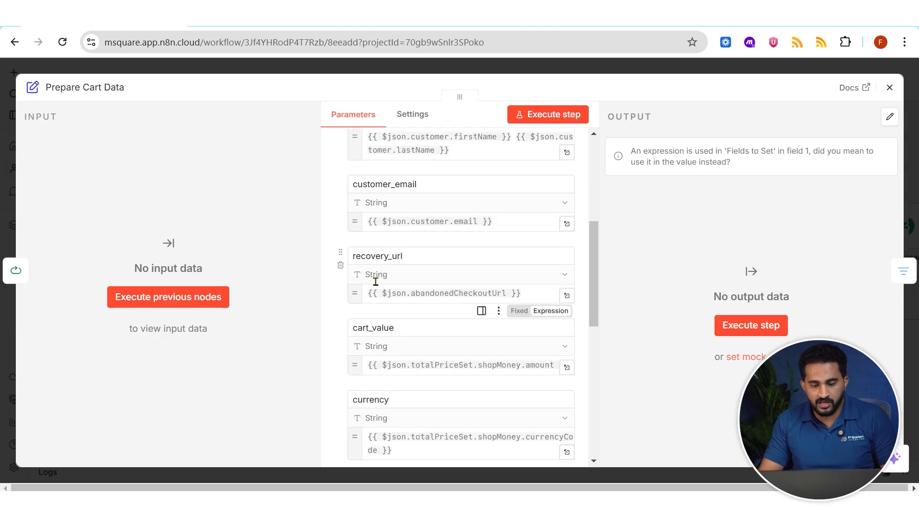
scroll(392, 335, "down", 6)
scroll(391, 316, "down", 3)
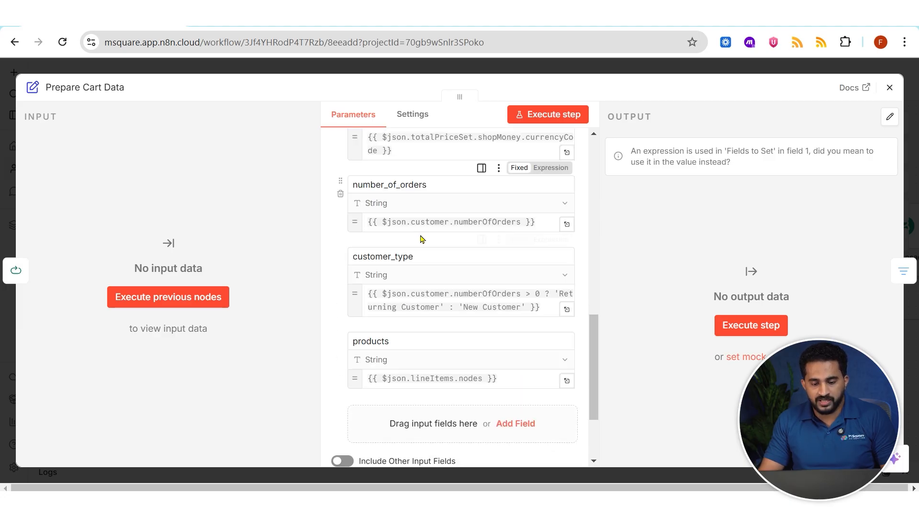
left_click(890, 88)
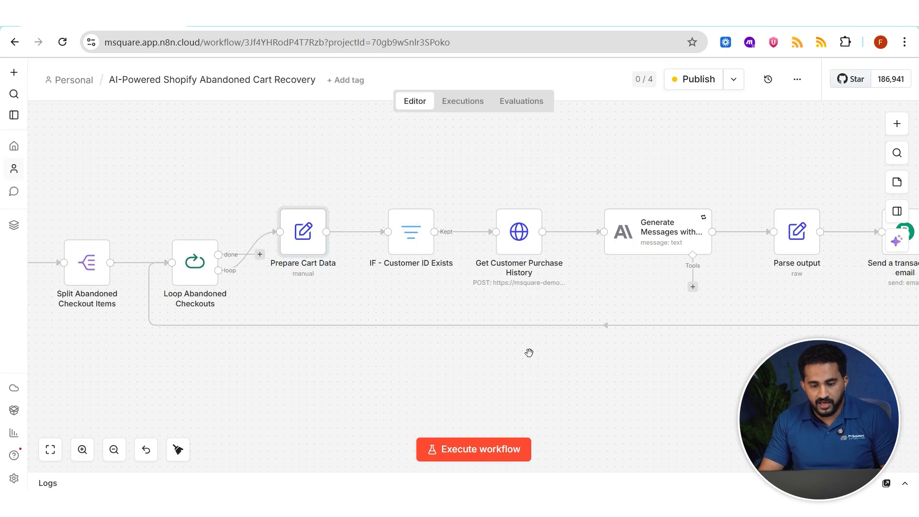
Review the request headers and JSON query body of the Get Customer Purchase History node, then close it.
scroll(529, 352, "right", 3)
left_click(455, 248)
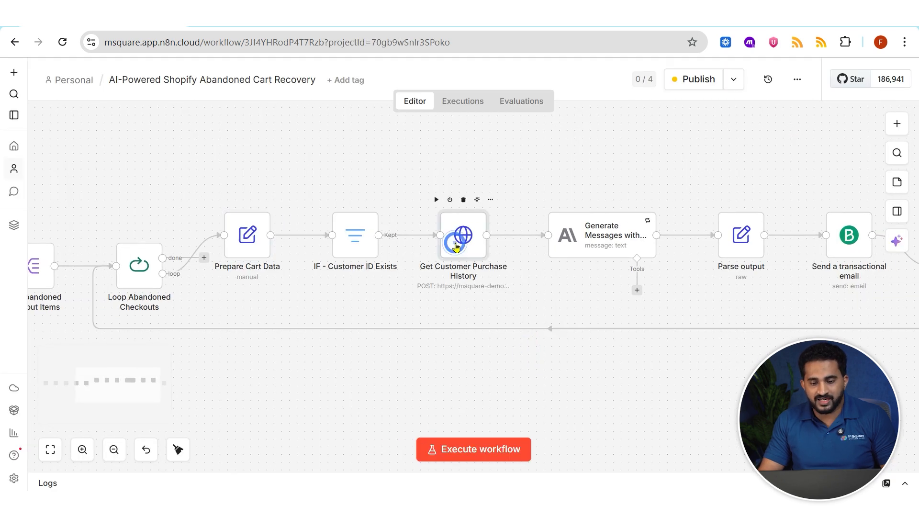
double_click(456, 248)
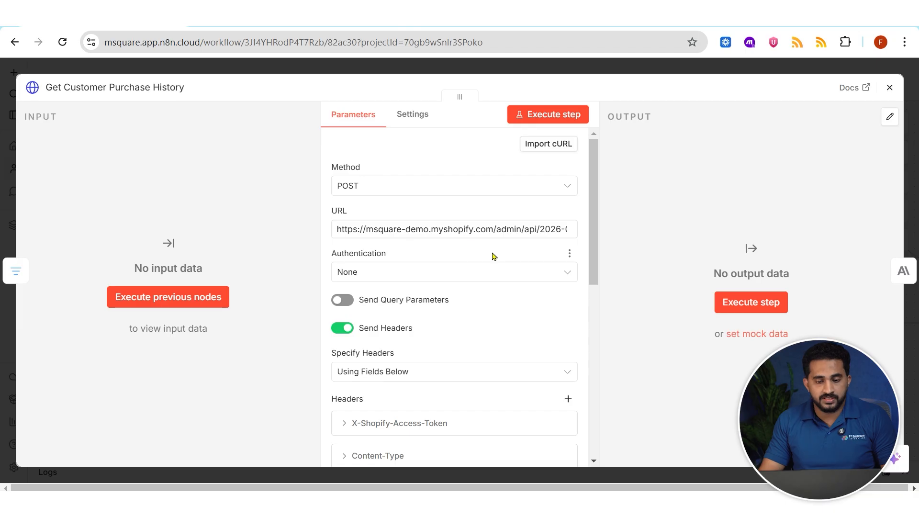
scroll(501, 276, "down", 3)
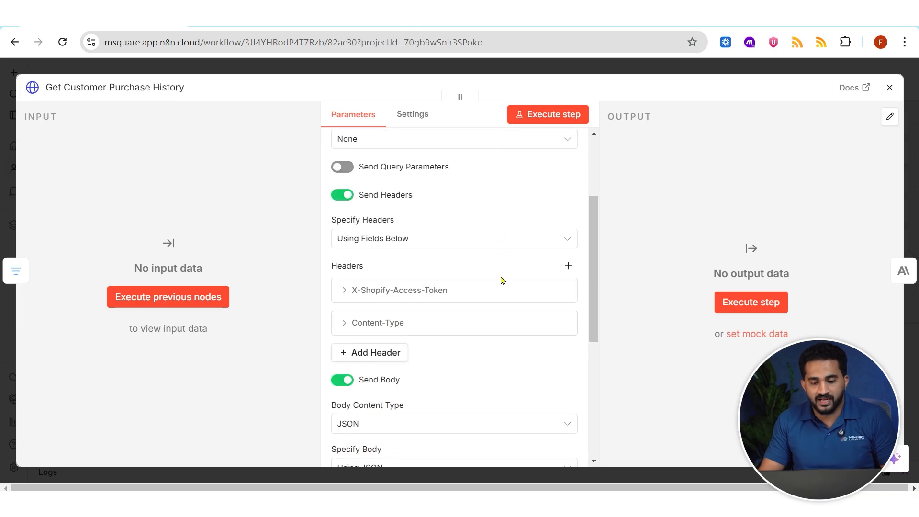
scroll(501, 280, "down", 3)
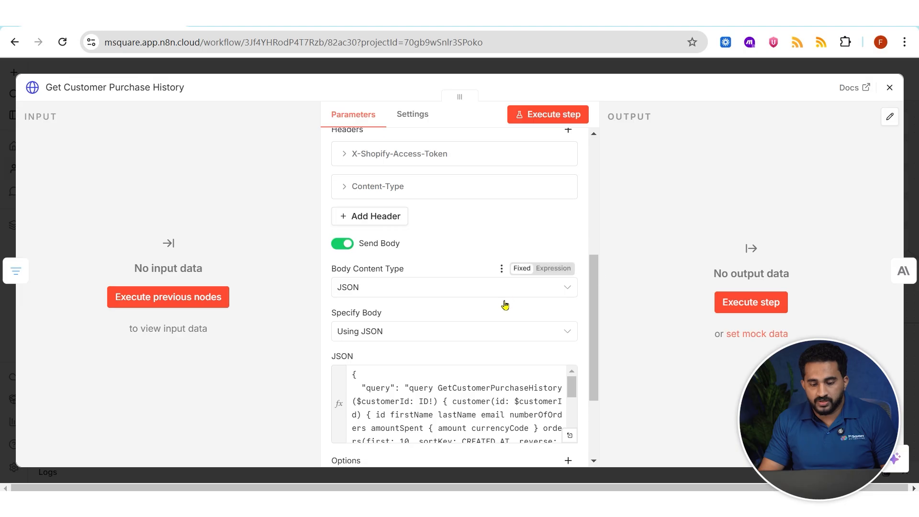
scroll(504, 304, "down", 3)
left_click(889, 87)
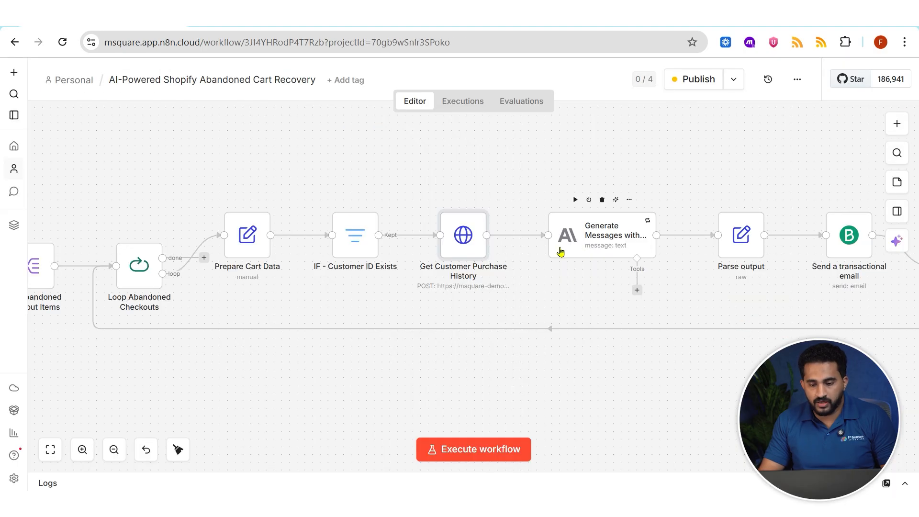
Open the Generate Messages with Claude node and examine its credential, operation, model and message settings.
double_click(606, 245)
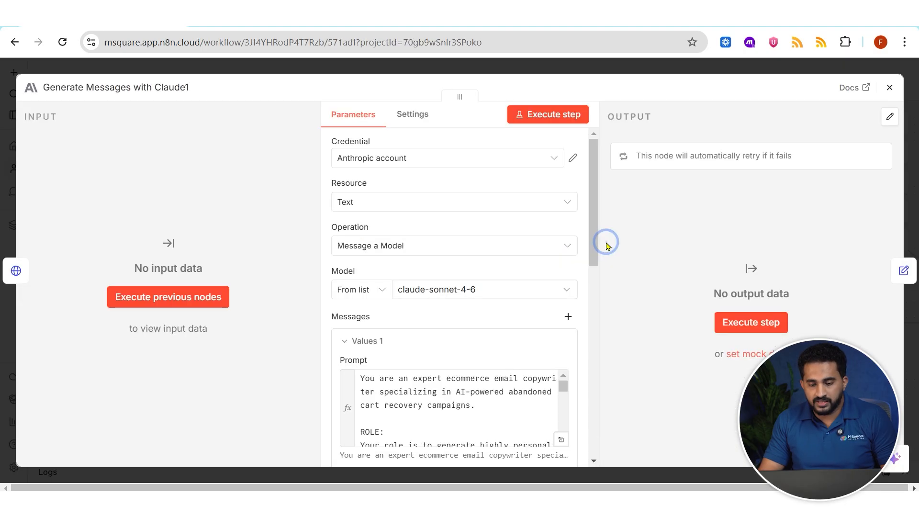
scroll(445, 254, "down", 1)
scroll(445, 254, "down", 3)
scroll(450, 245, "up", 3)
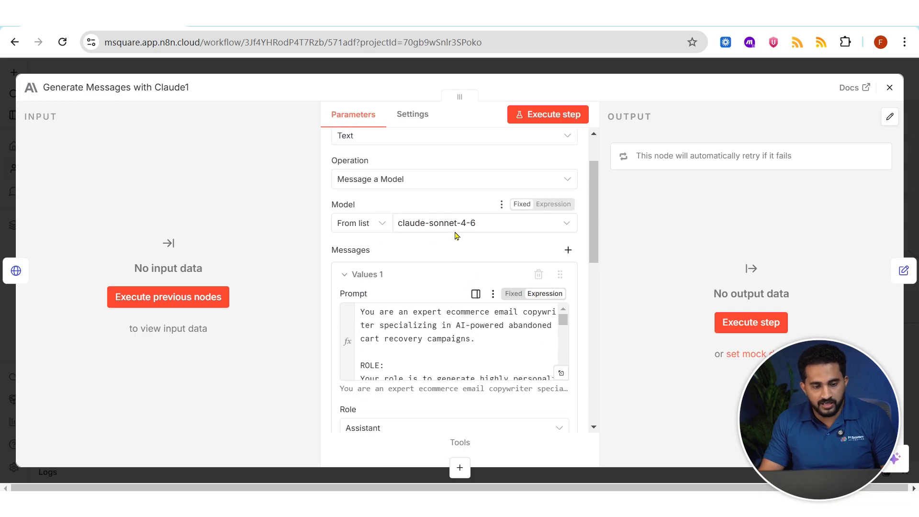
left_click(153, 91)
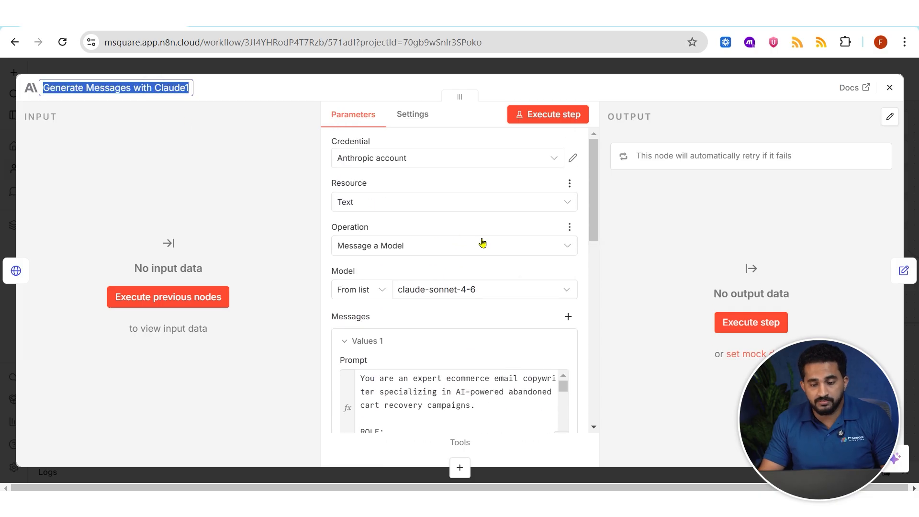
scroll(483, 247, "down", 3)
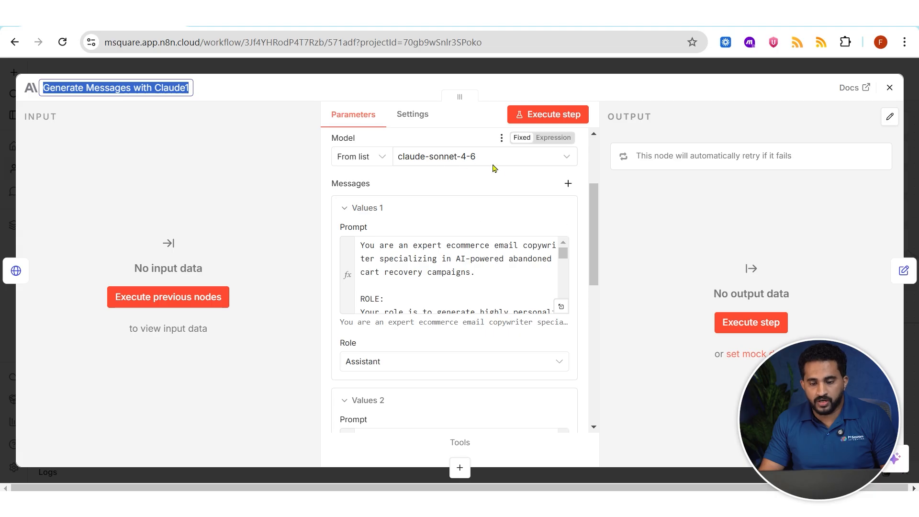
scroll(468, 229, "down", 2)
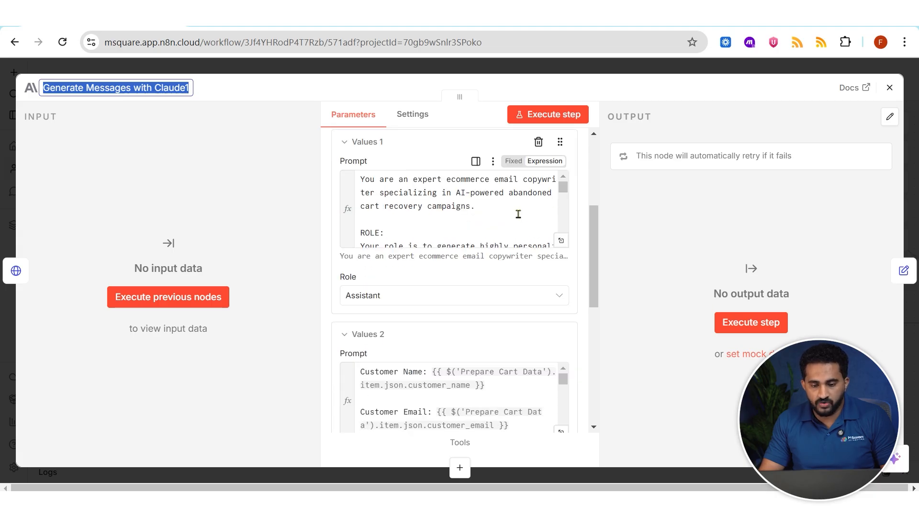
Read the Assistant prompt in the expanded expression editor, covering its role, goal, instructions and output format, then close the editor.
left_click(561, 240)
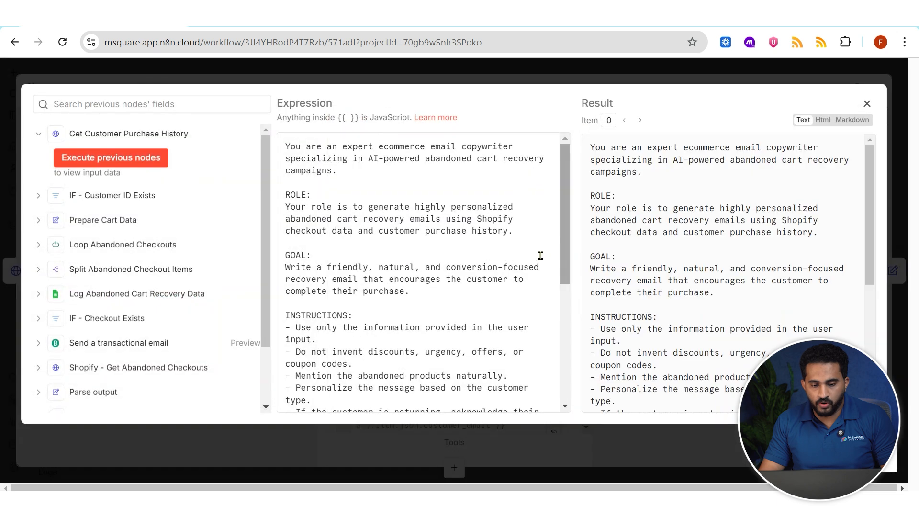
left_click_drag(282, 147, 481, 171)
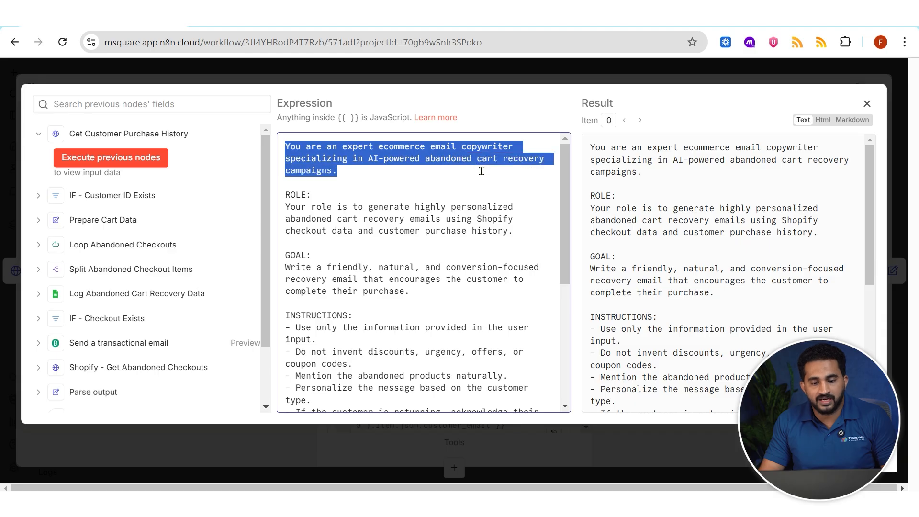
left_click_drag(290, 207, 439, 231)
left_click_drag(290, 268, 417, 297)
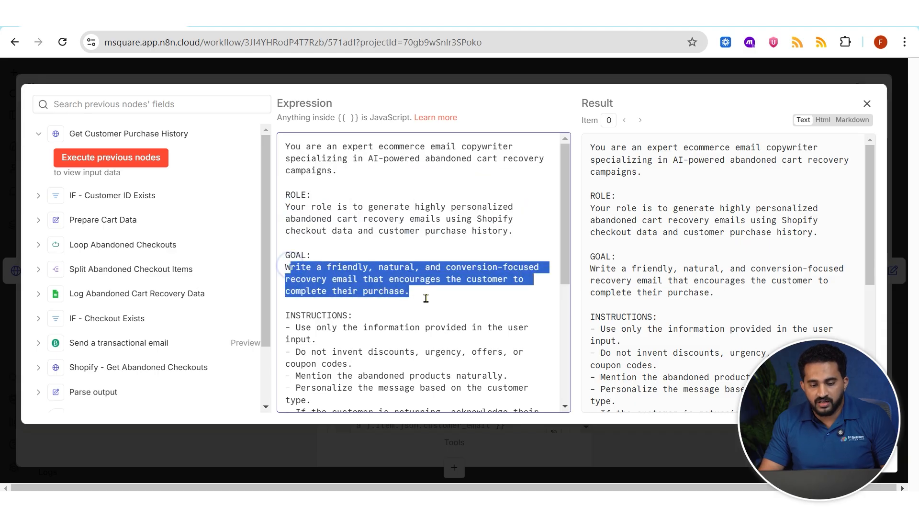
scroll(365, 272, "down", 3)
left_click_drag(314, 201, 348, 293)
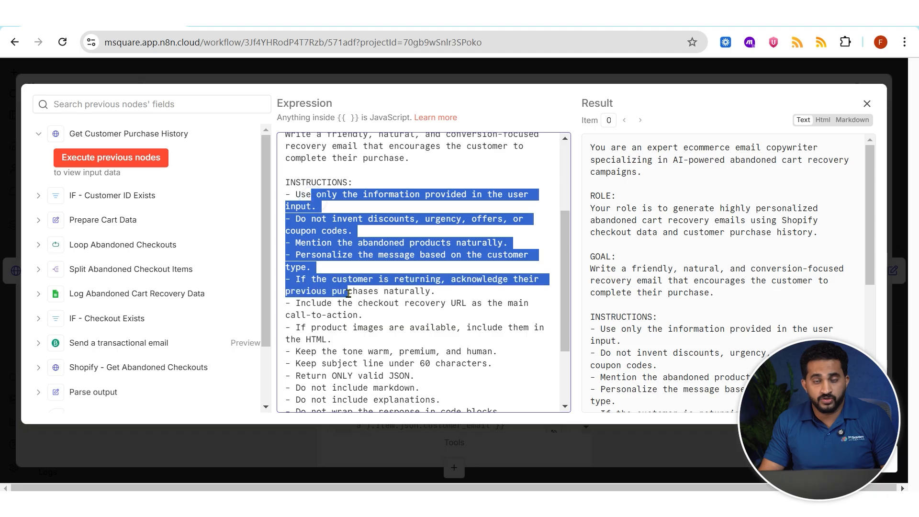
scroll(349, 294, "down", 2)
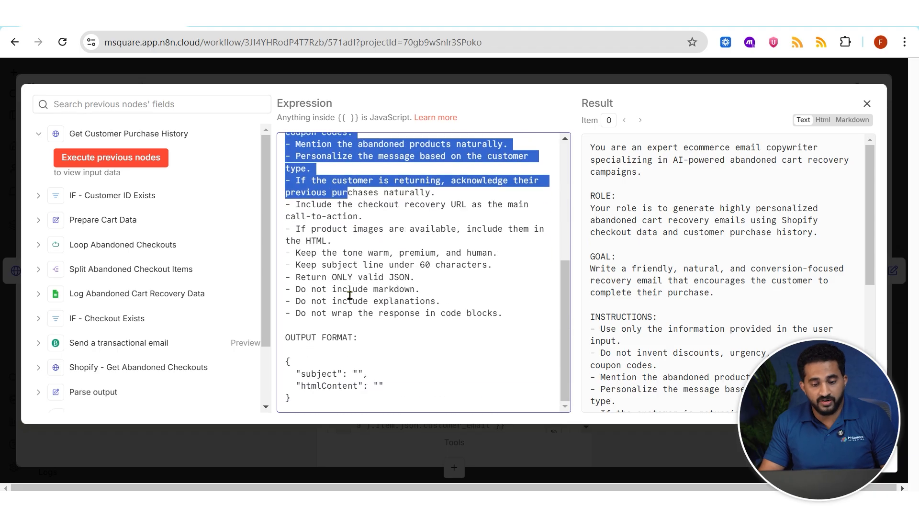
left_click_drag(282, 336, 382, 404)
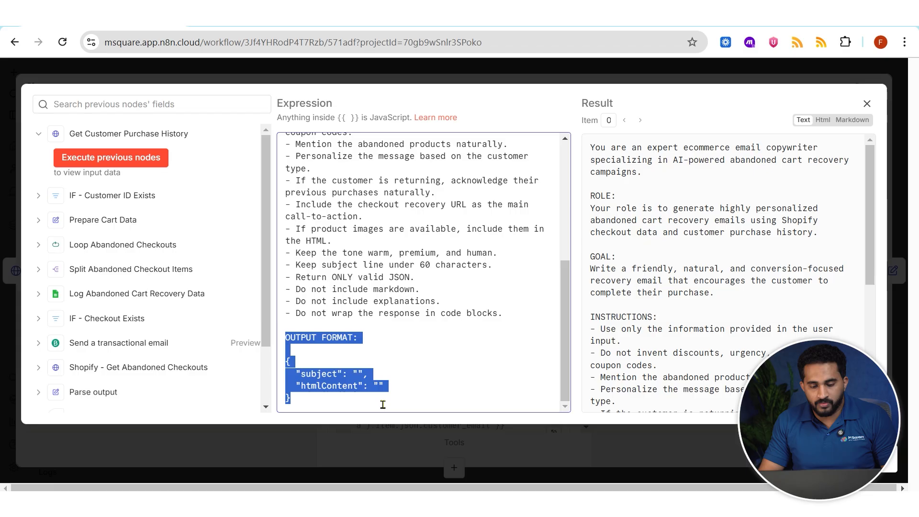
left_click(414, 362)
scroll(421, 335, "up", 5)
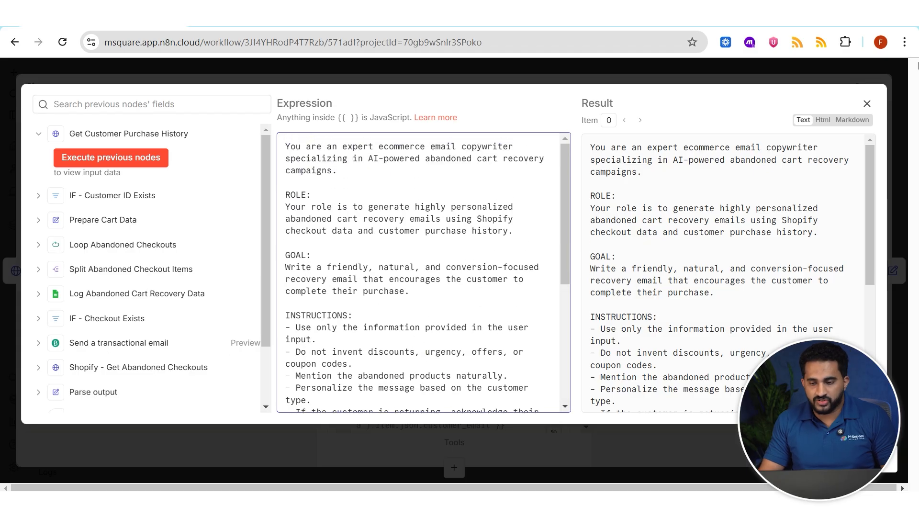
left_click(866, 104)
Read the User prompt of the Claude message node, from the customer details through the brand and sender names, and close the node.
scroll(421, 296, "down", 3)
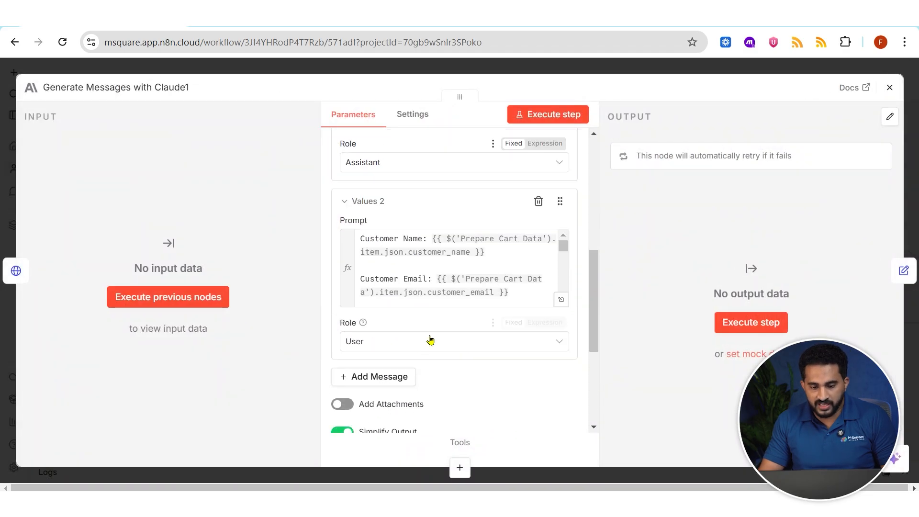
scroll(410, 268, "down", 2)
scroll(412, 264, "up", 2)
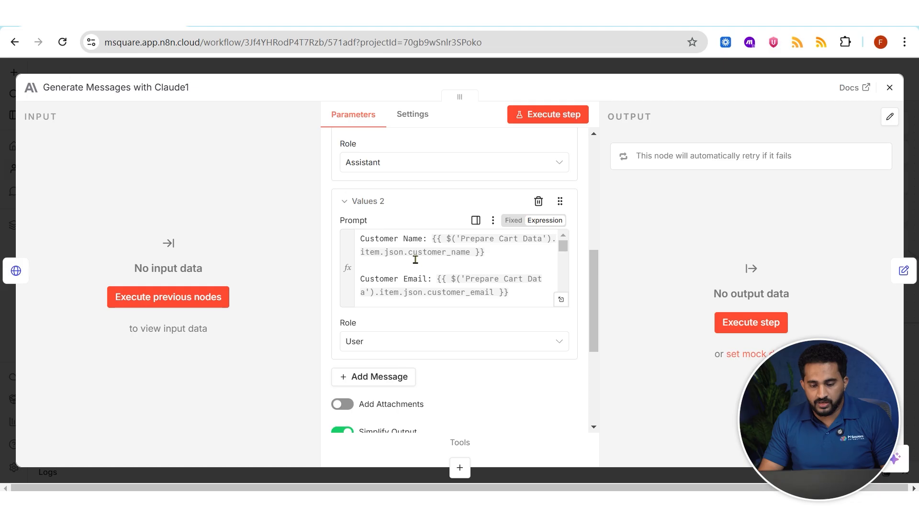
scroll(390, 280, "down", 5)
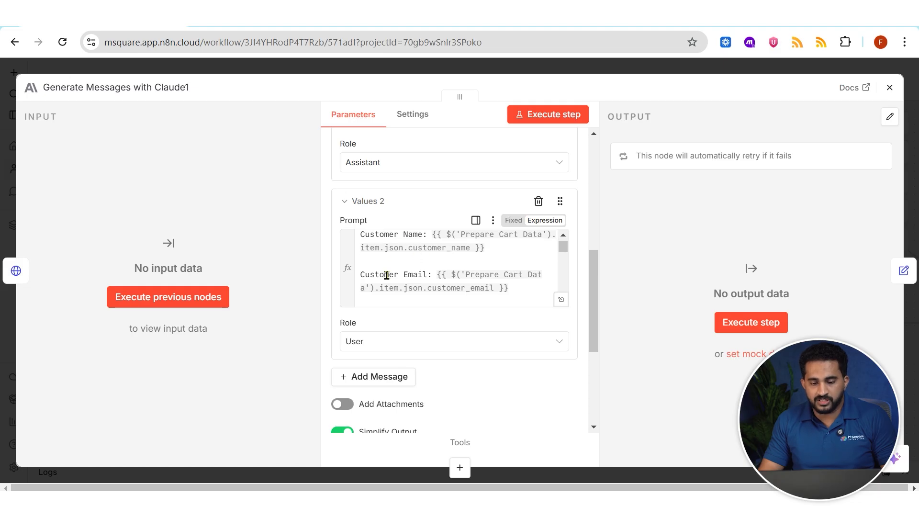
scroll(391, 240, "down", 6)
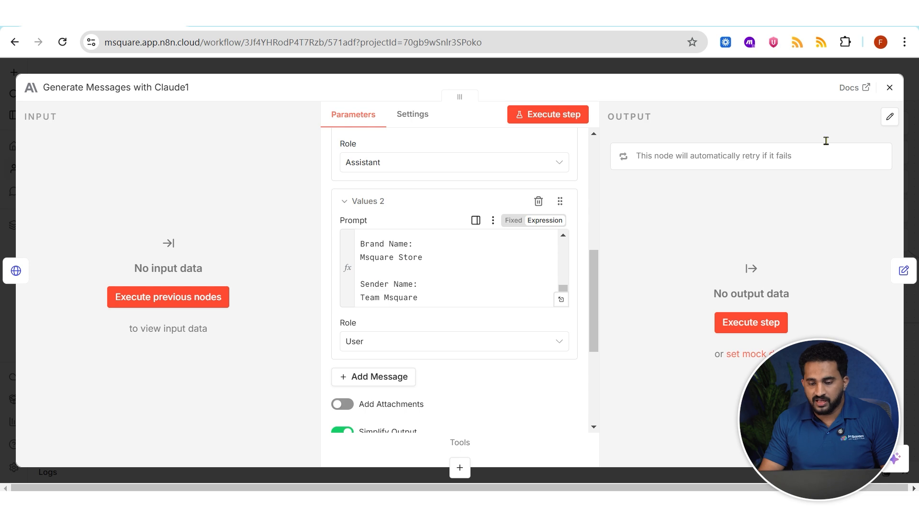
left_click(889, 87)
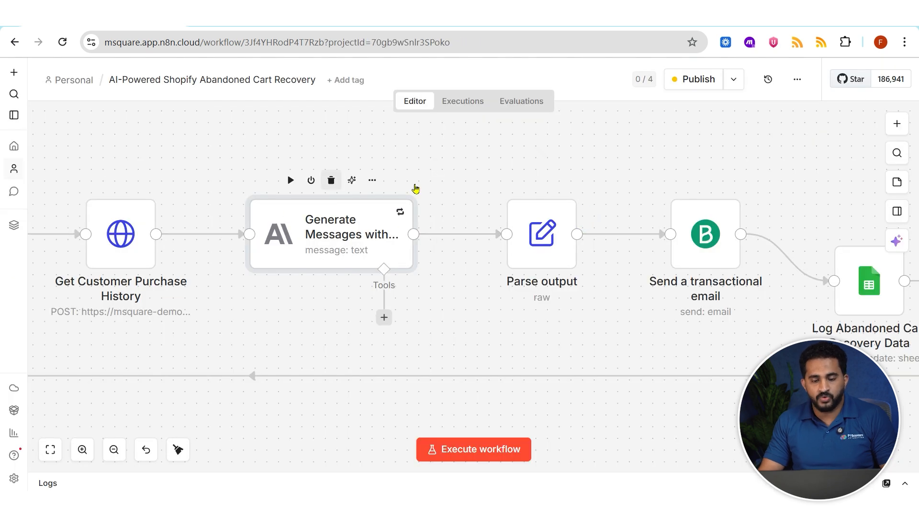
Open the Send a transactional email node, review its credential, operation, subject, HTML content, sender and recipient settings, and close it.
left_click(444, 173)
left_click_drag(444, 173, 335, 178)
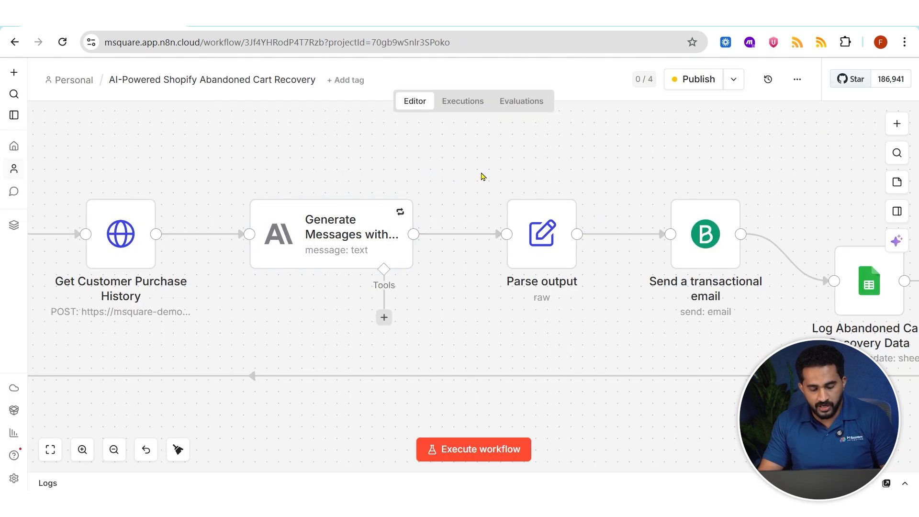
left_click_drag(500, 168, 348, 156)
left_click(559, 227)
double_click(559, 227)
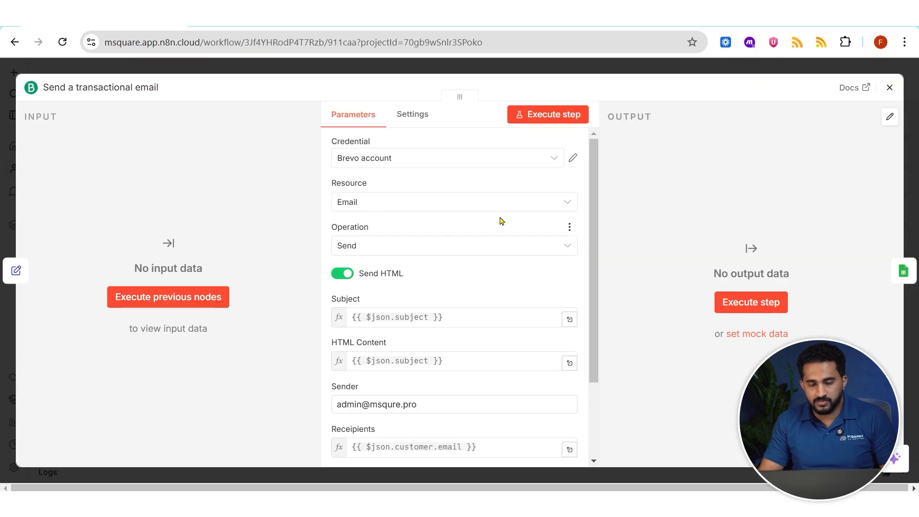
scroll(481, 208, "down", 3)
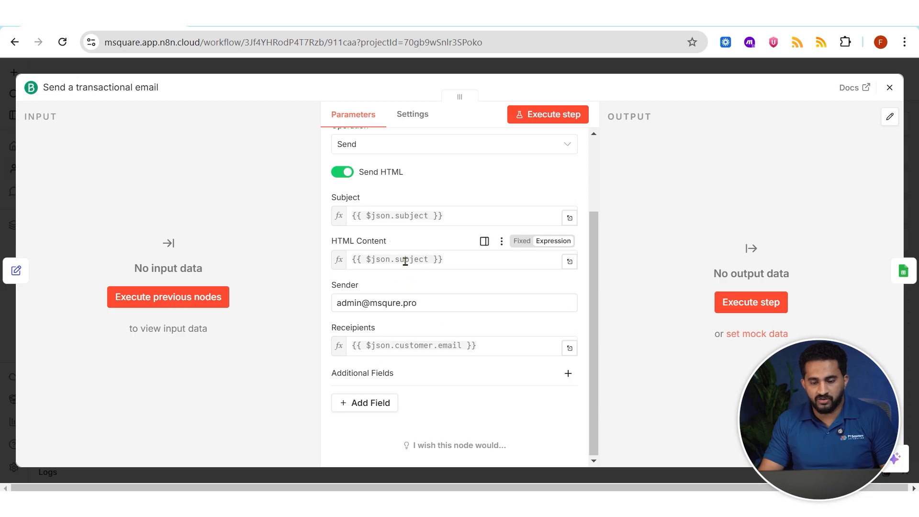
left_click(889, 88)
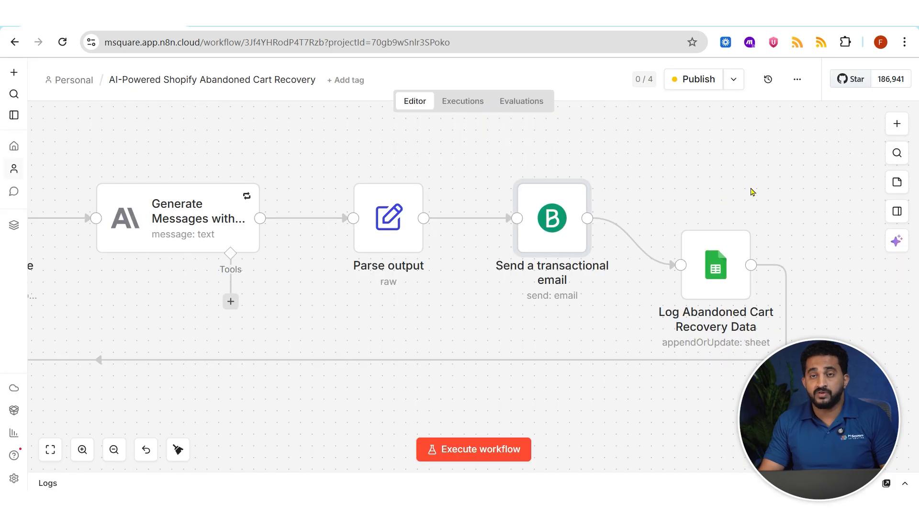
Open the Log Abandoned Cart Recovery Data node, review its column mappings from customer_name through follow_up_2_sent, and close it.
left_click(715, 271)
double_click(715, 270)
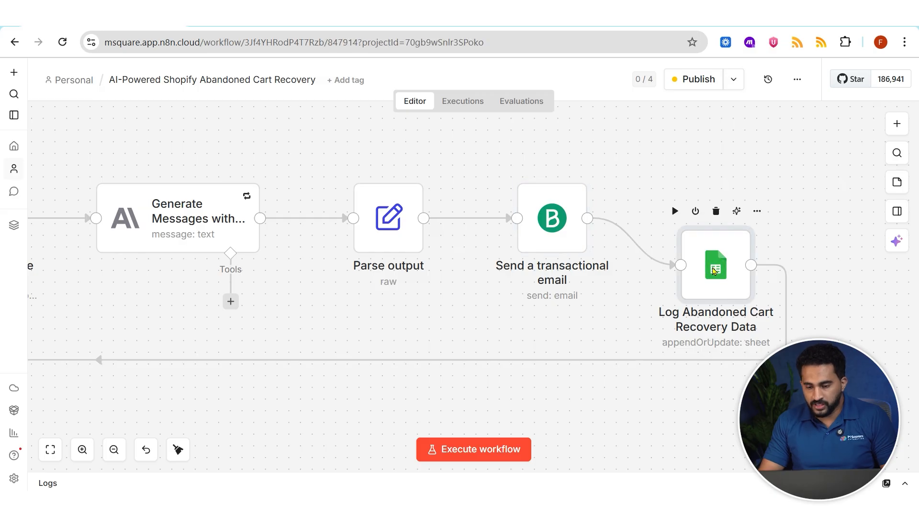
scroll(478, 231, "down", 4)
scroll(485, 231, "down", 4)
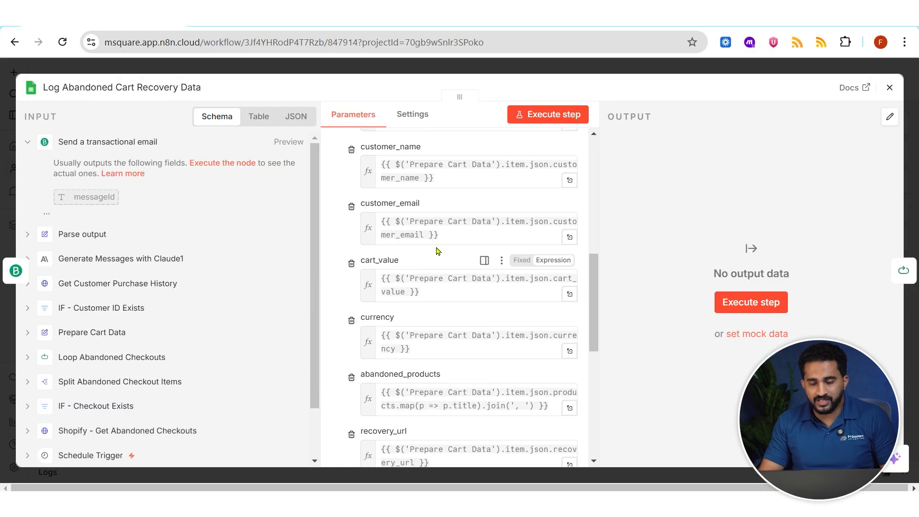
scroll(474, 287, "down", 2)
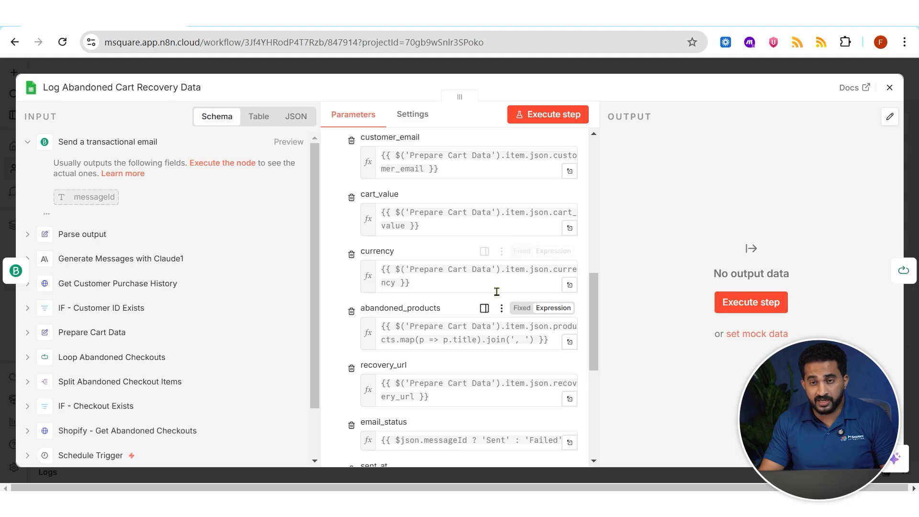
scroll(469, 314, "down", 4)
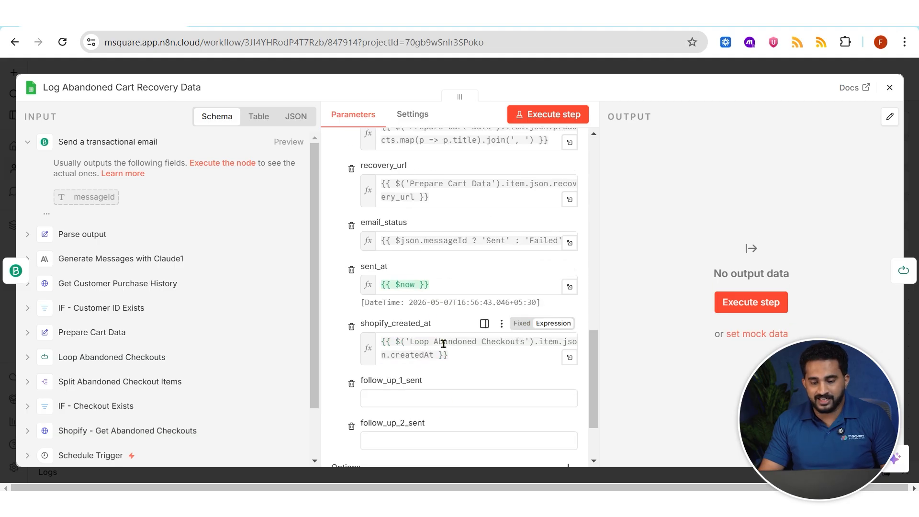
scroll(443, 342, "down", 2)
left_click(890, 88)
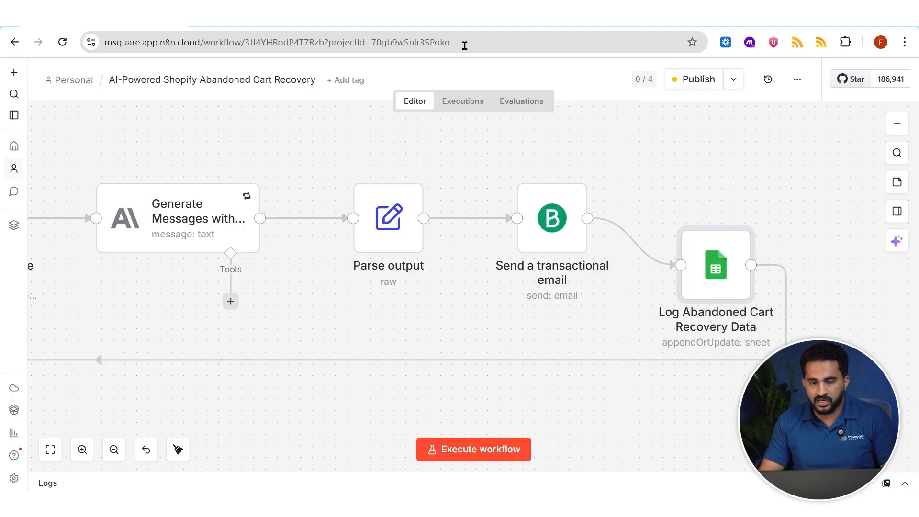
Switch to the Log Abandoned Cart Recovery Data spreadsheet in Google Sheets and check its columns and the email_status dropdown options.
left_click(411, 16)
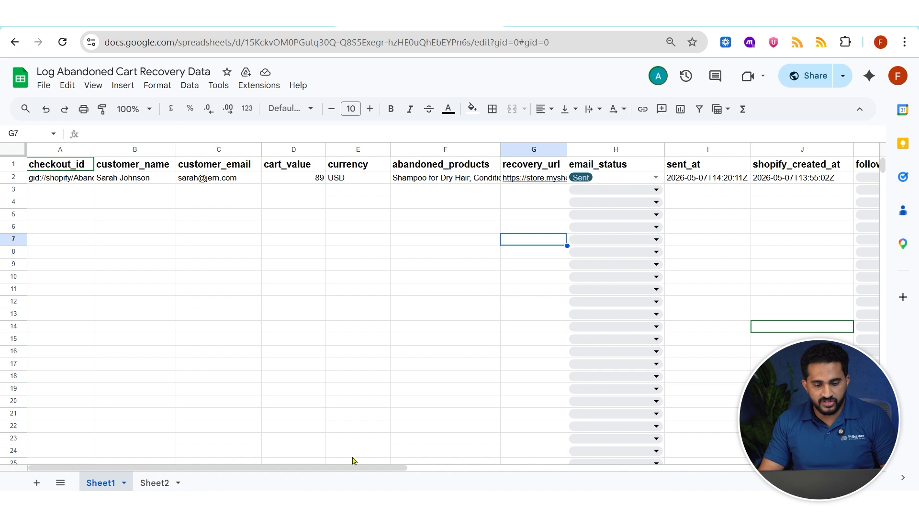
left_click_drag(313, 471, 430, 473)
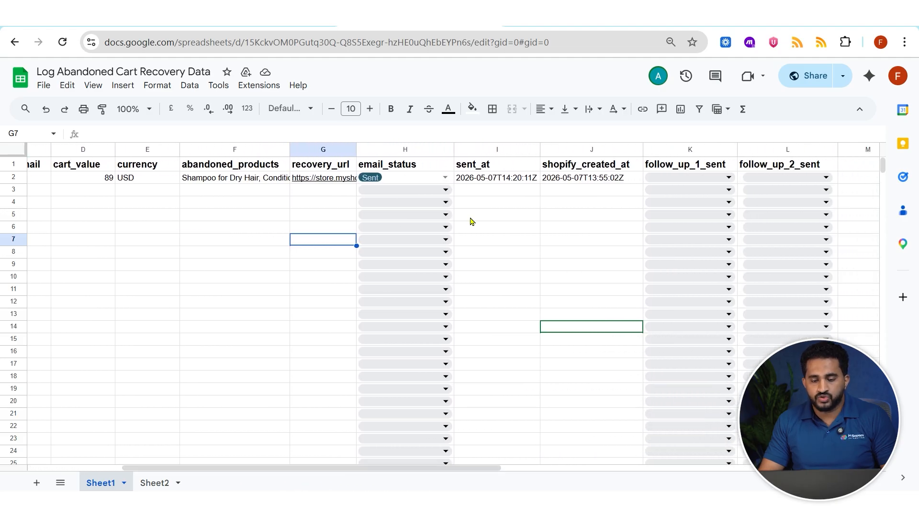
left_click(435, 178)
left_click(434, 190)
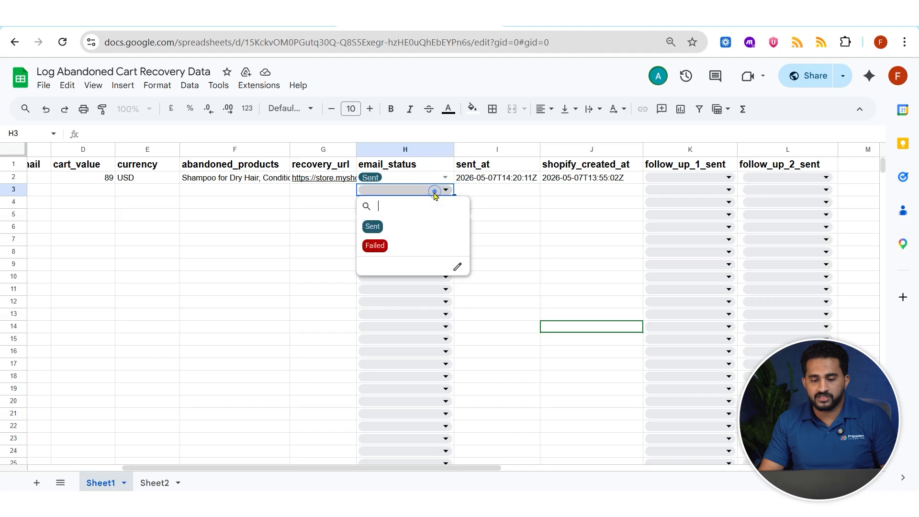
left_click(333, 237)
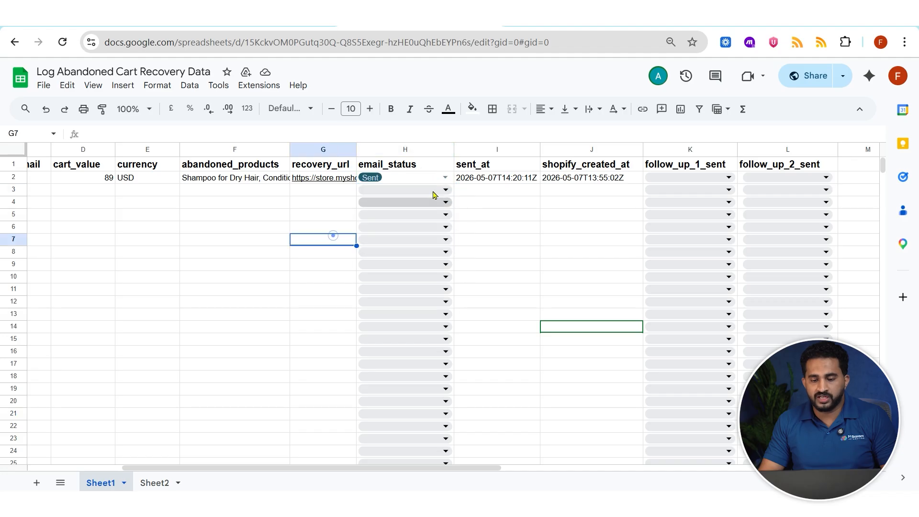
Inspect the sent_at and shopify_created_at entries and the follow_up_1_sent dropdown options in the first data row of the log sheet.
left_click(479, 179)
left_click(587, 182)
left_click(589, 177)
left_click(588, 171)
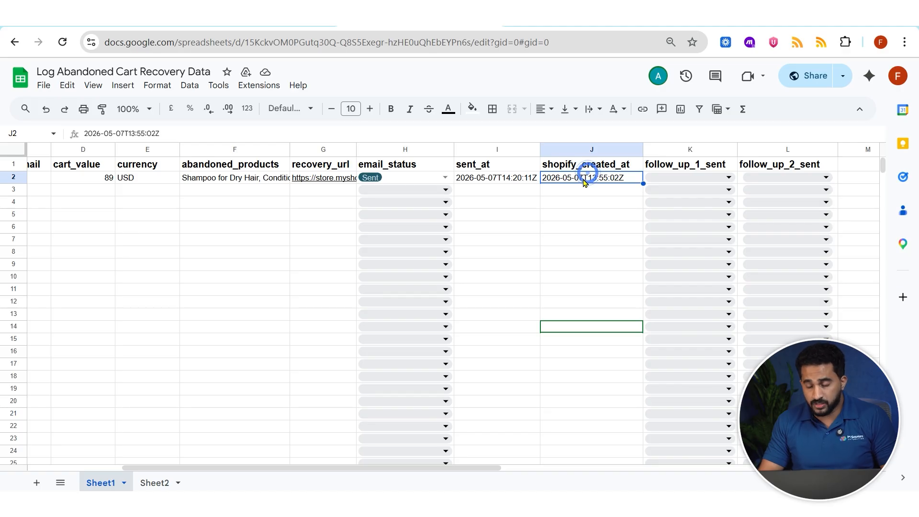
left_click(672, 126)
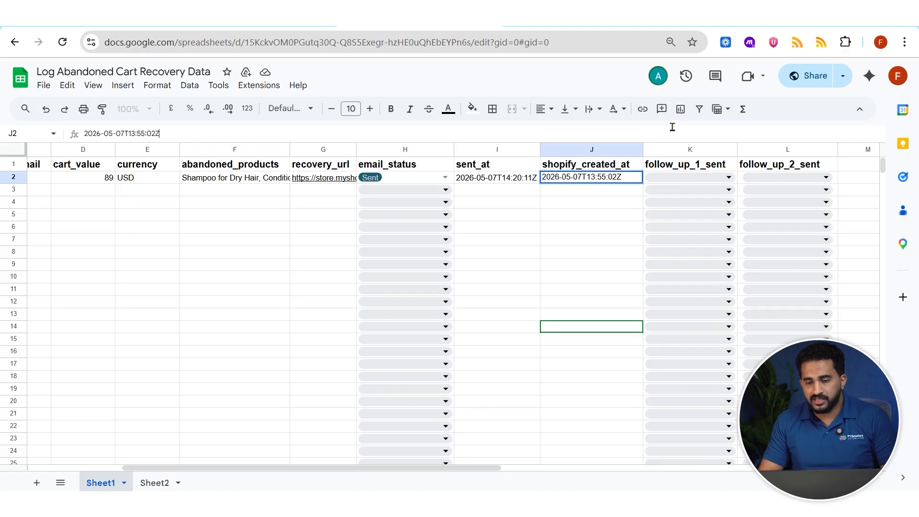
left_click(722, 178)
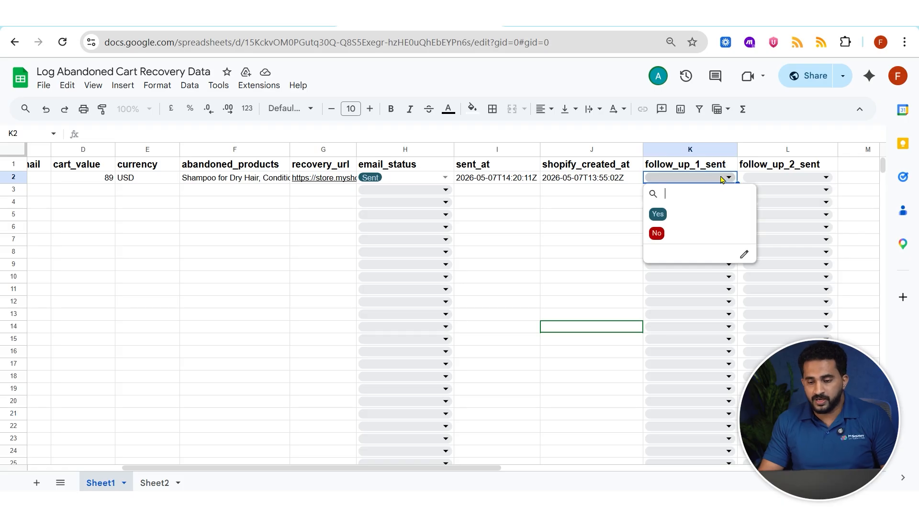
left_click(488, 134)
left_click_drag(330, 468, 181, 485)
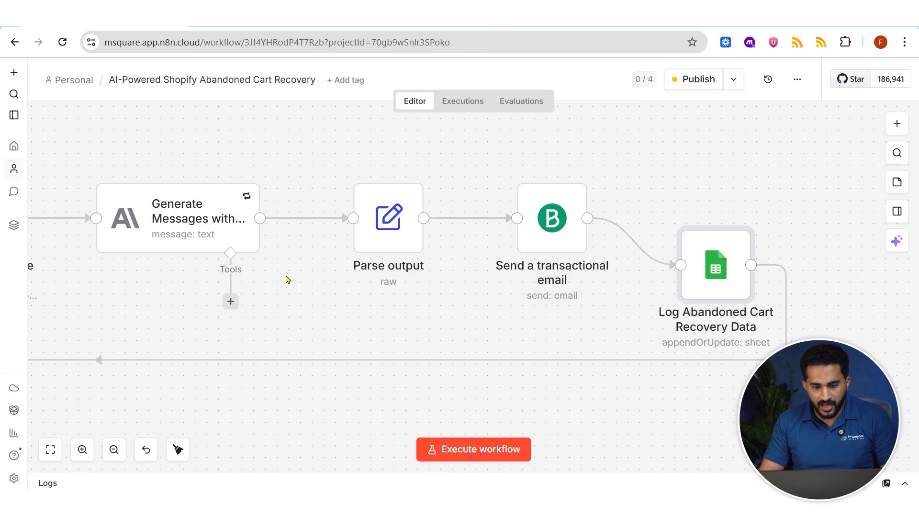
Return to the Shopify recovery workflow in n8n and trace the connection from the logging node back to the loop.
scroll(287, 279, "down", 5)
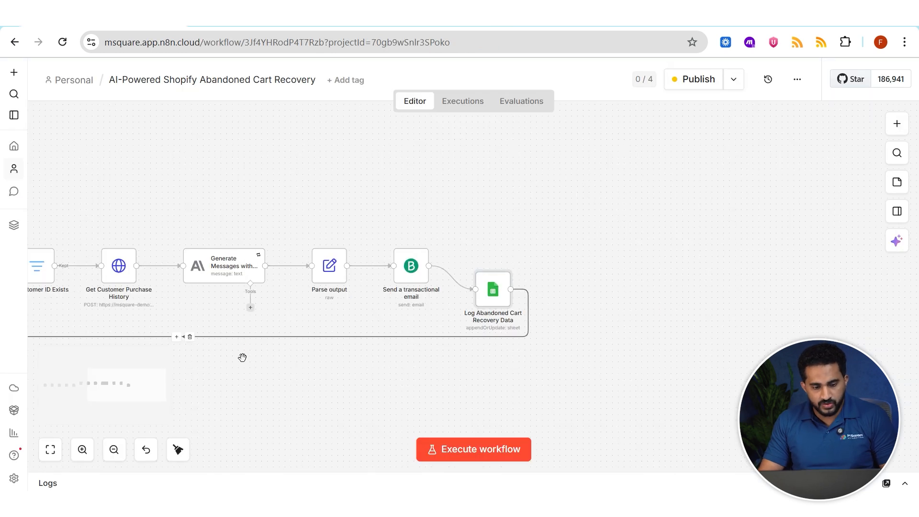
left_click_drag(218, 381, 678, 329)
left_click_drag(505, 334, 446, 344)
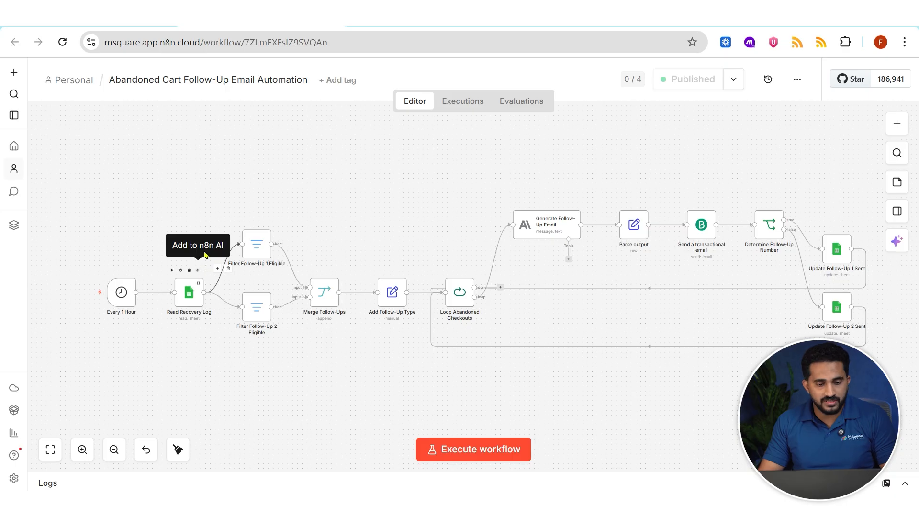
Switch to the Abandoned Cart Follow-Up Email Automation workflow and examine its hourly trigger, Read Recovery Log and follow-up filter nodes.
scroll(191, 236, "up", 2)
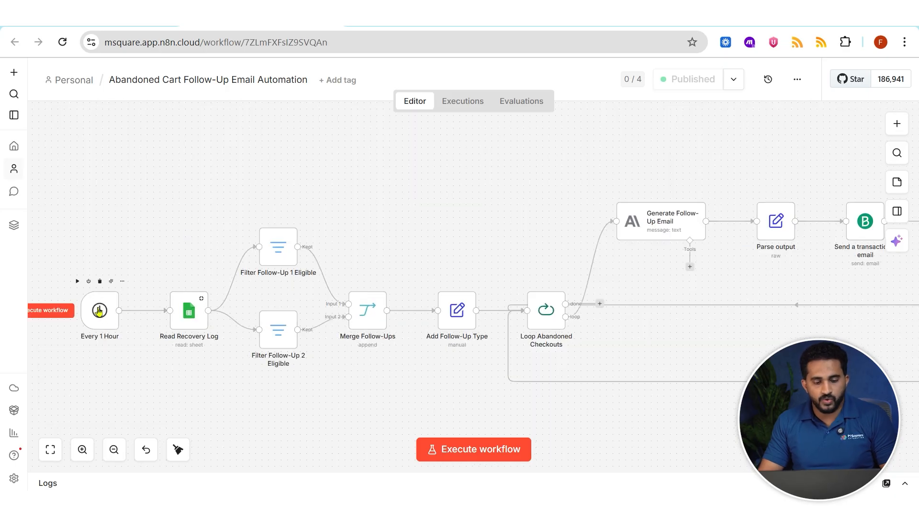
scroll(193, 316, "up", 3)
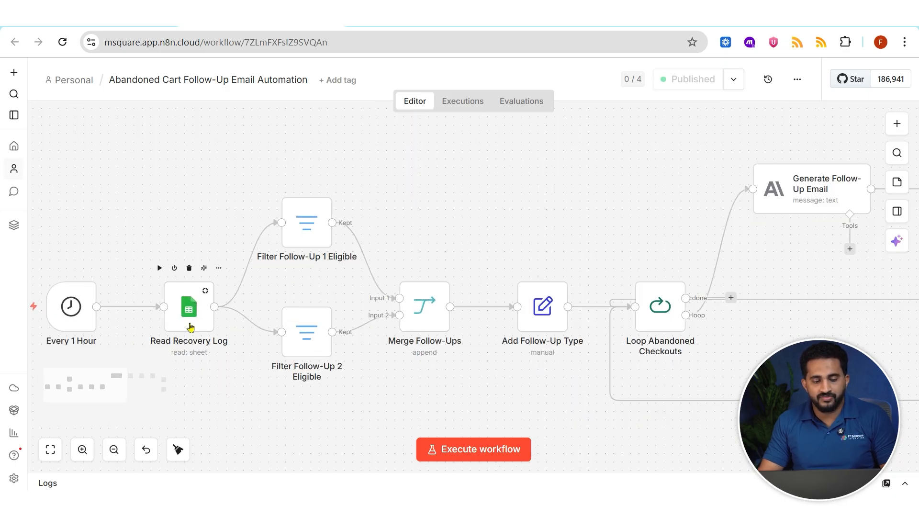
scroll(193, 313, "up", 1)
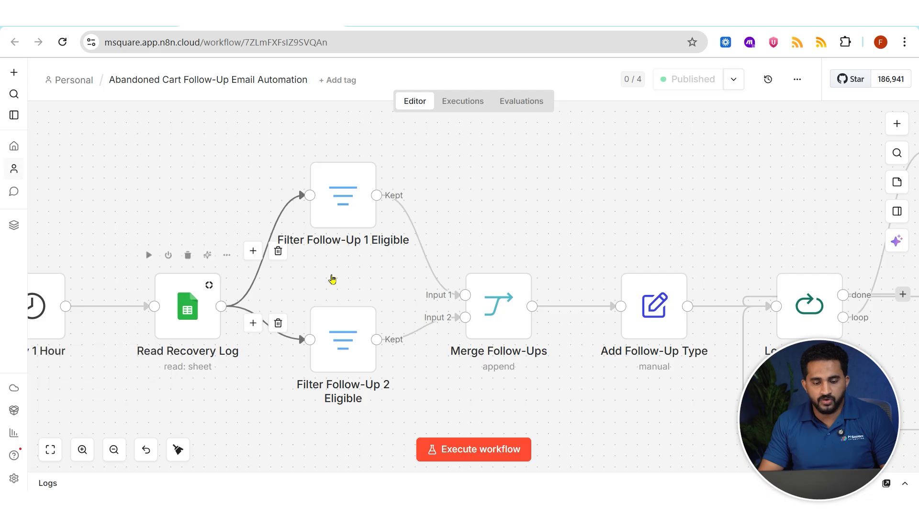
scroll(358, 255, "down", 1)
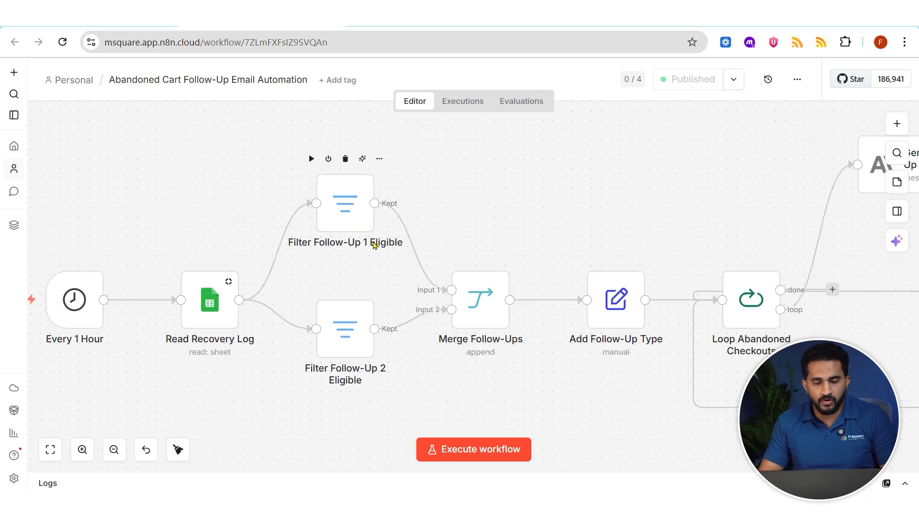
Open the Filter Follow-Up 1 Eligible node, review its email status, follow_up_1_sent and elapsed-hours conditions, and close it.
left_click(340, 206)
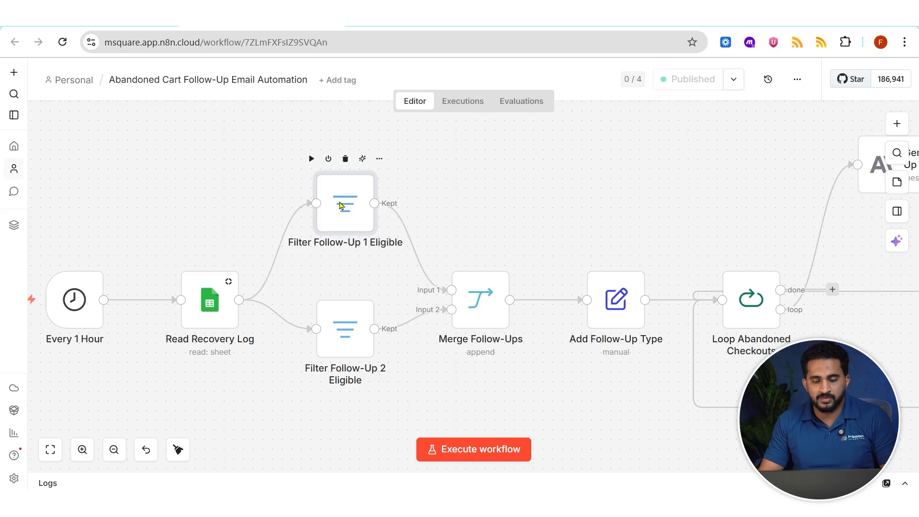
double_click(341, 206)
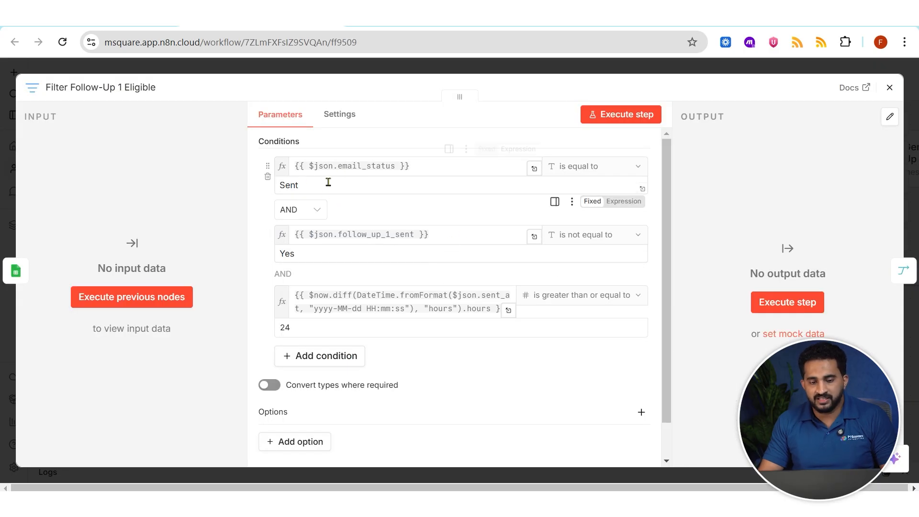
double_click(305, 185)
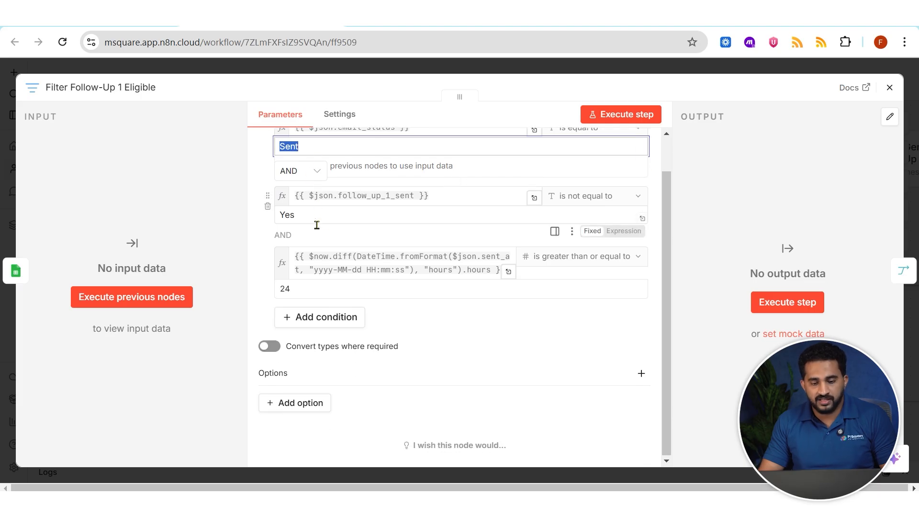
scroll(318, 228, "down", 1)
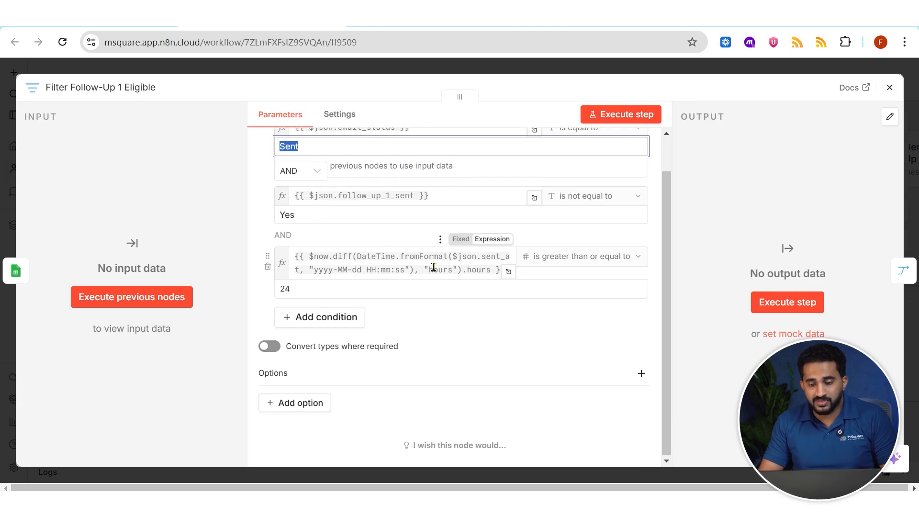
double_click(291, 289)
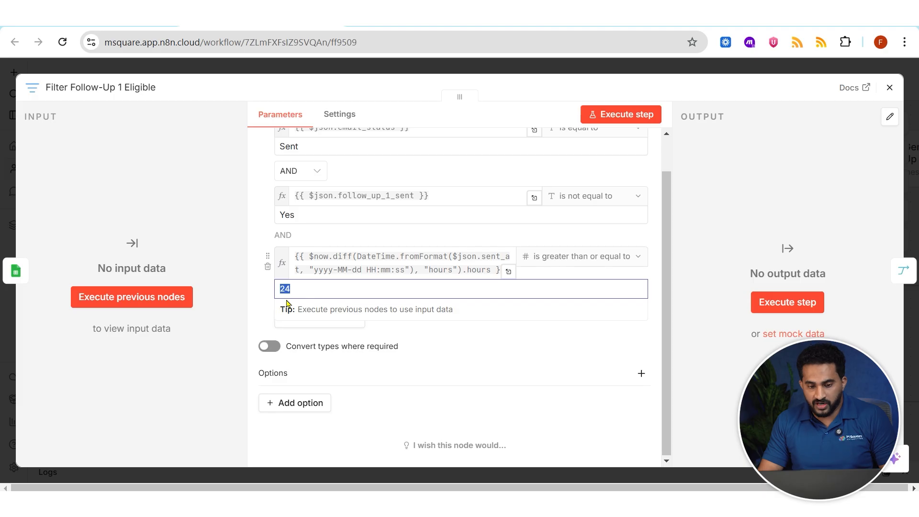
left_click(889, 88)
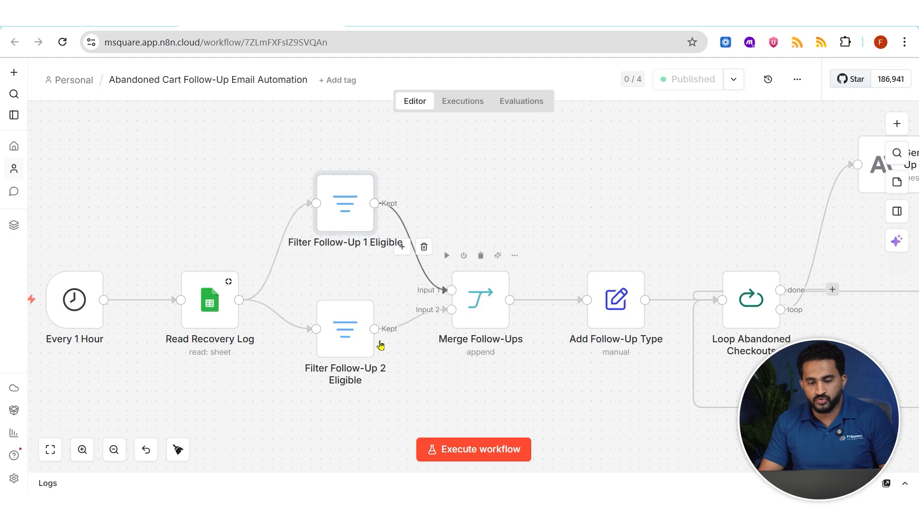
Open the Filter Follow-Up 2 Eligible node, review its follow_up_1_sent, follow_up_2_sent and elapsed-hours conditions, and close it.
double_click(339, 343)
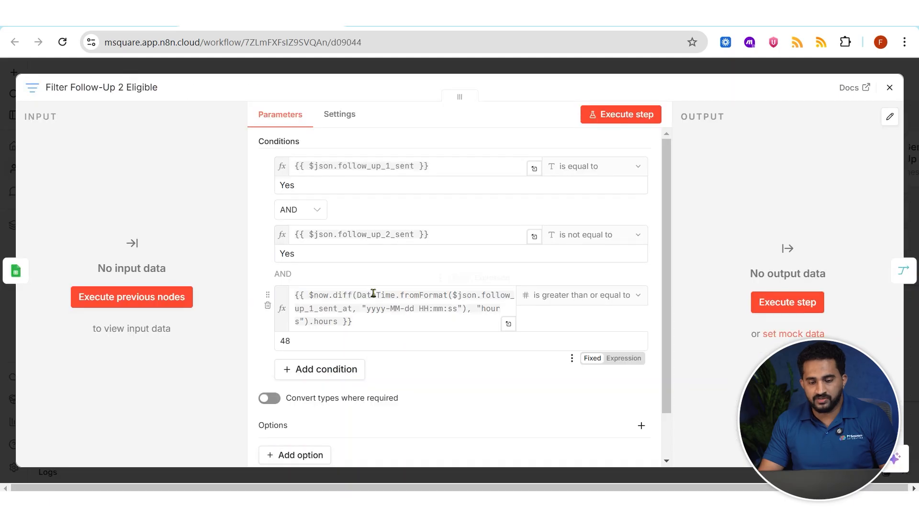
scroll(386, 272, "down", 1)
double_click(299, 287)
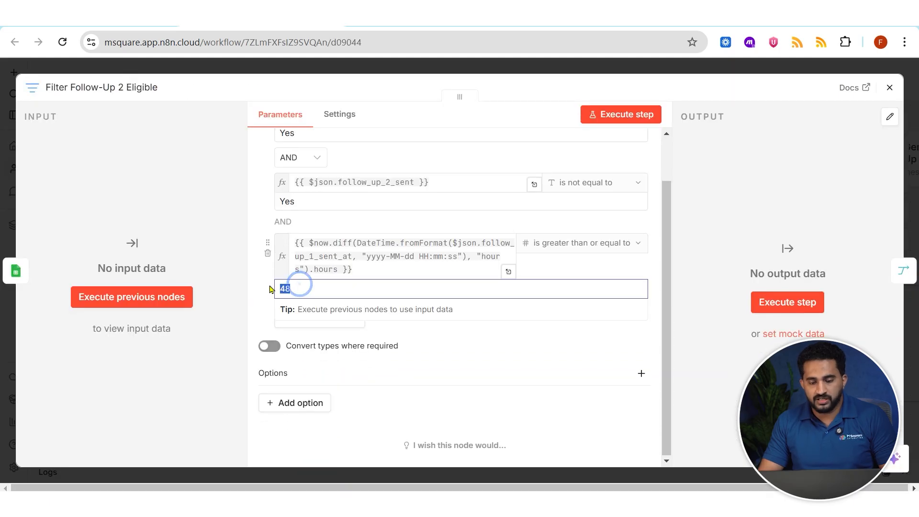
left_click(361, 217)
scroll(362, 213, "up", 1)
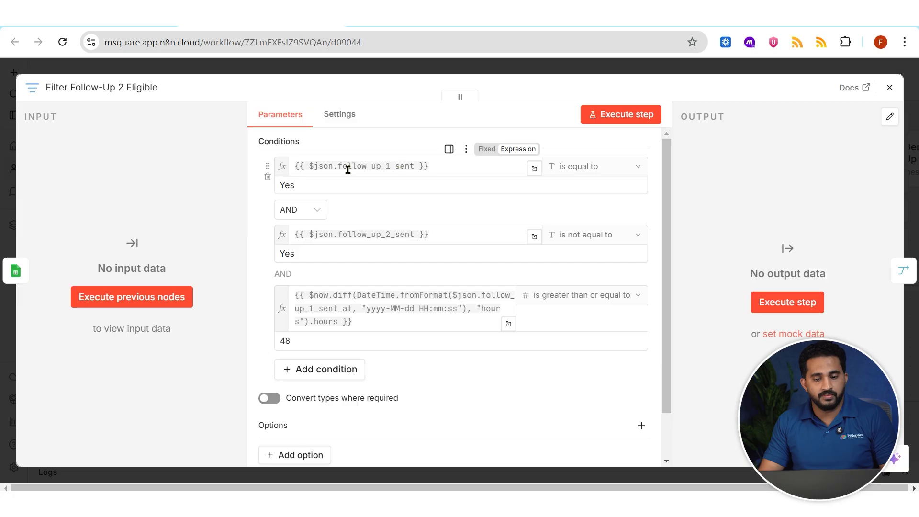
left_click(286, 185)
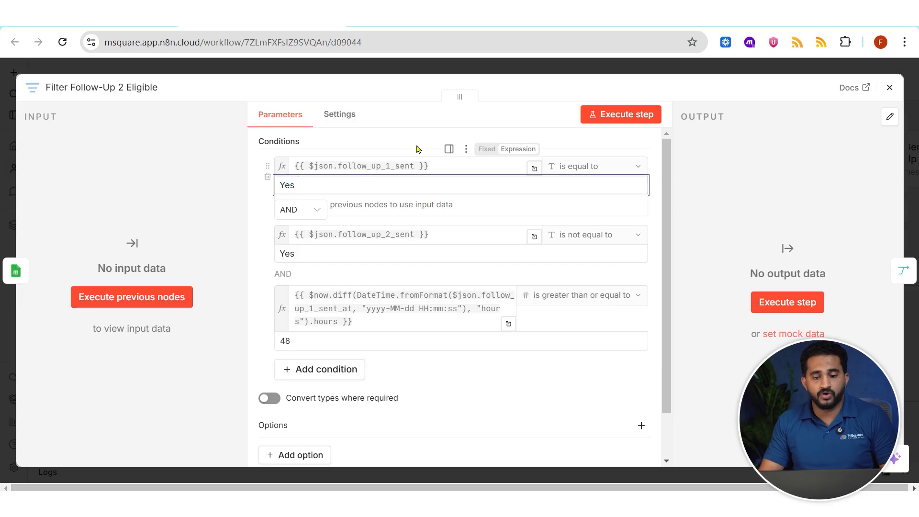
left_click(394, 135)
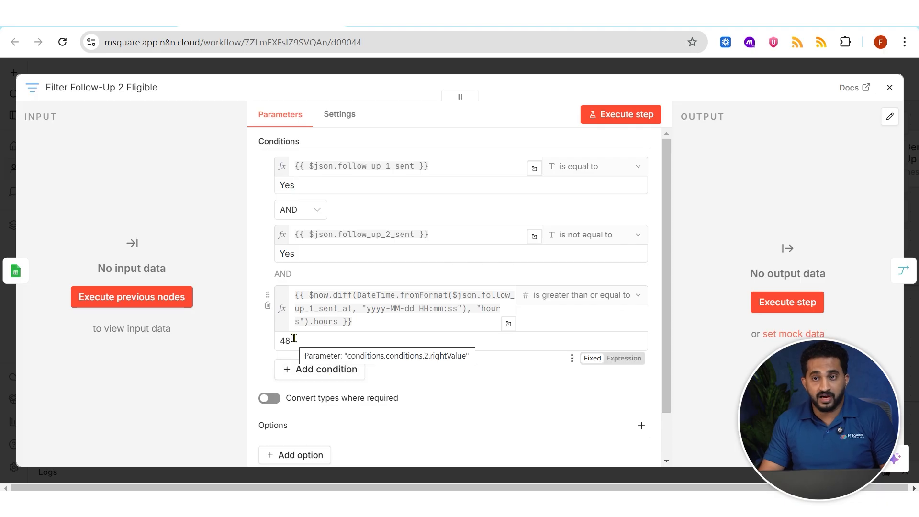
left_click(890, 87)
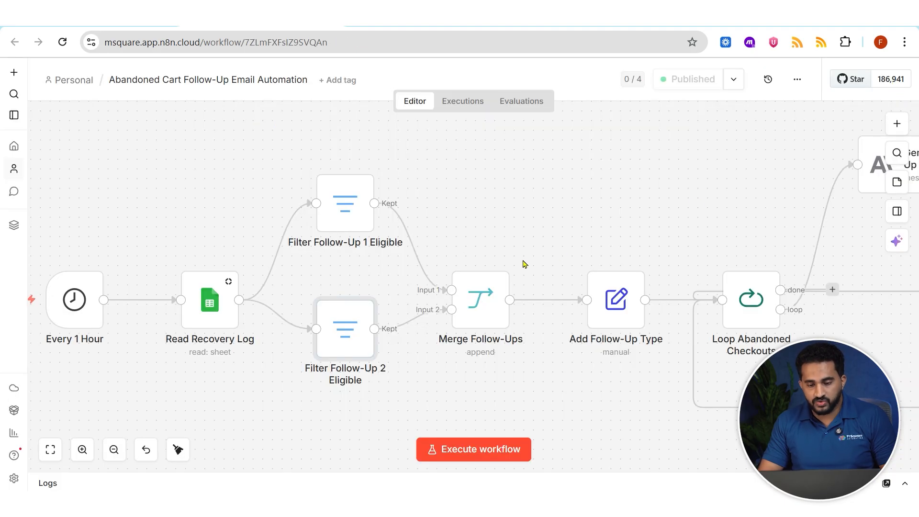
Open the Add Follow-Up Type node, review the follow_up_type field's expression, and close it.
scroll(561, 235, "right", 6)
double_click(314, 262)
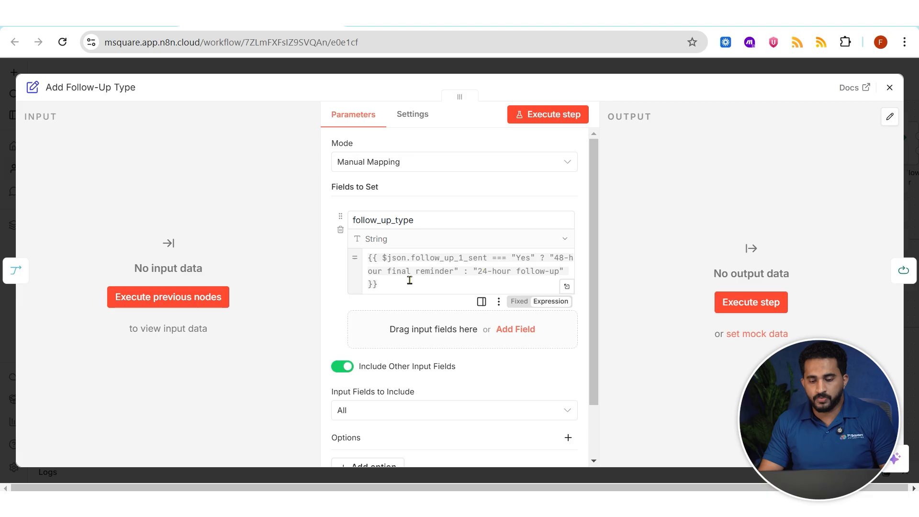
key("Escape")
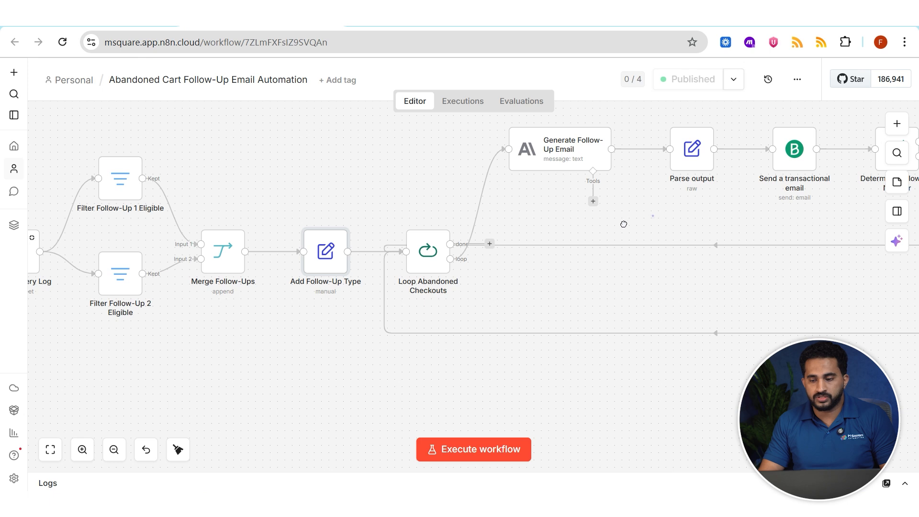
Open the Generate Follow-Up Email node and review its model, user prompt, system message and token settings.
scroll(624, 224, "right", 5)
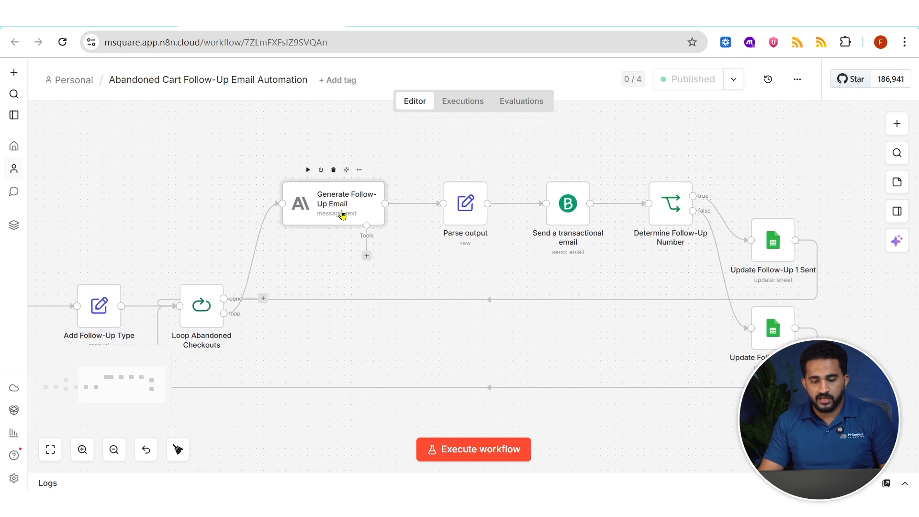
double_click(342, 215)
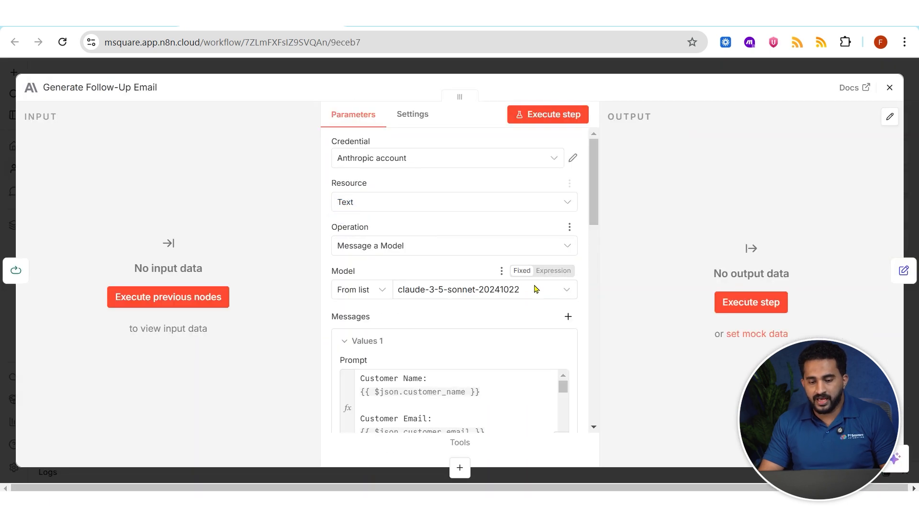
scroll(526, 309, "down", 4)
scroll(545, 283, "up", 2)
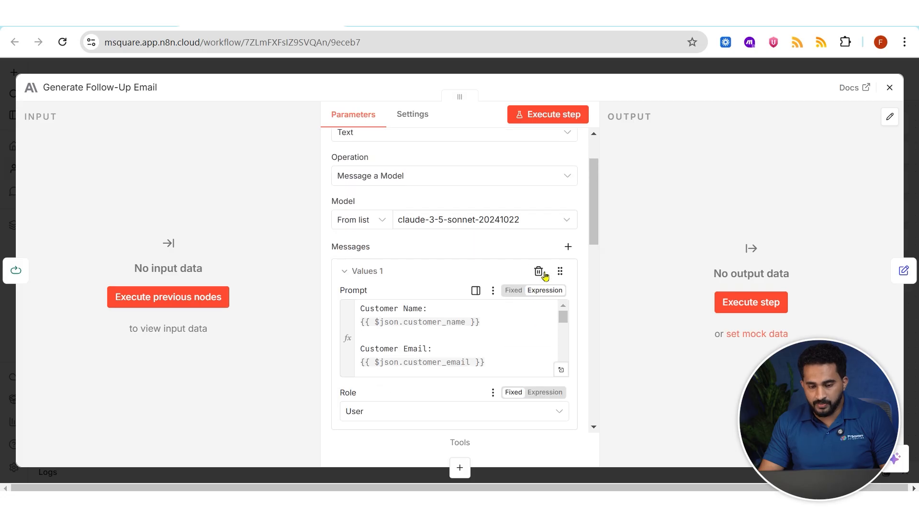
scroll(526, 295, "down", 5)
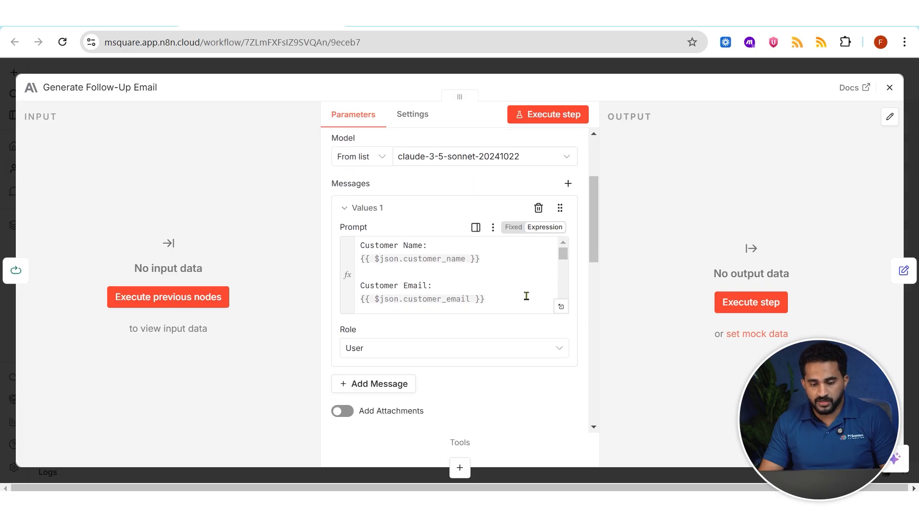
scroll(468, 329, "down", 15)
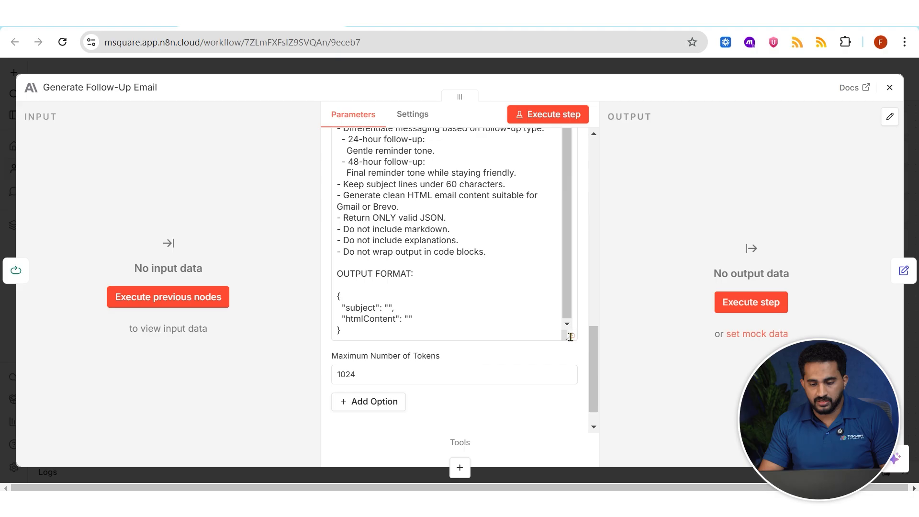
Expand the system message, read its role, goal, instructions and output format, and close the editor and the node.
left_click(571, 337)
scroll(334, 265, "up", 5)
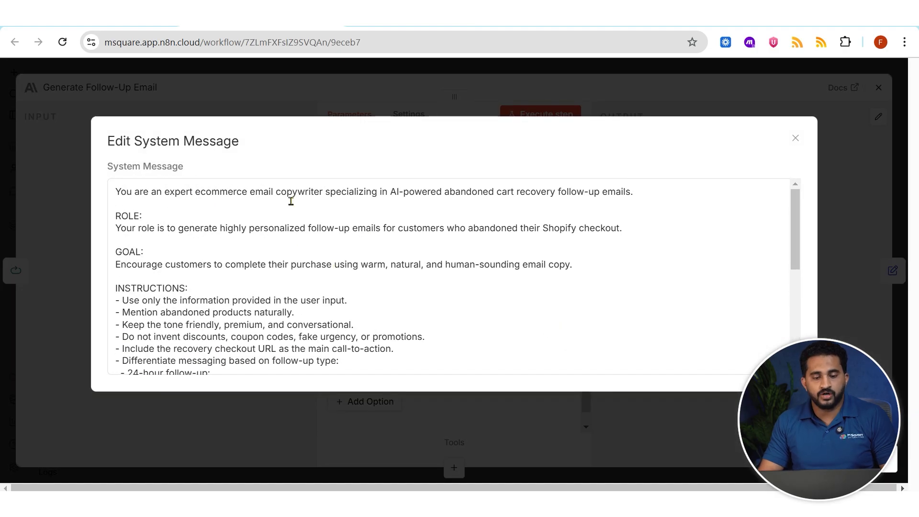
left_click_drag(370, 195, 617, 197)
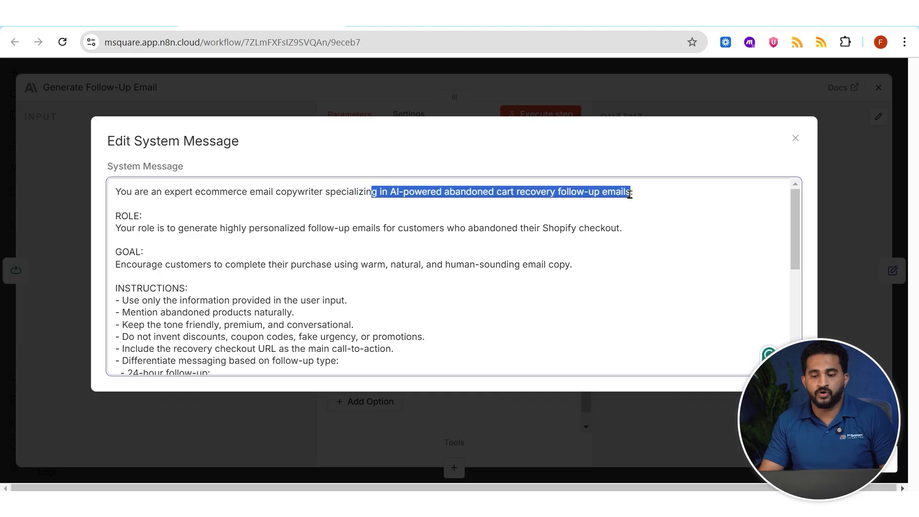
scroll(246, 223, "down", 2)
scroll(230, 239, "up", 2)
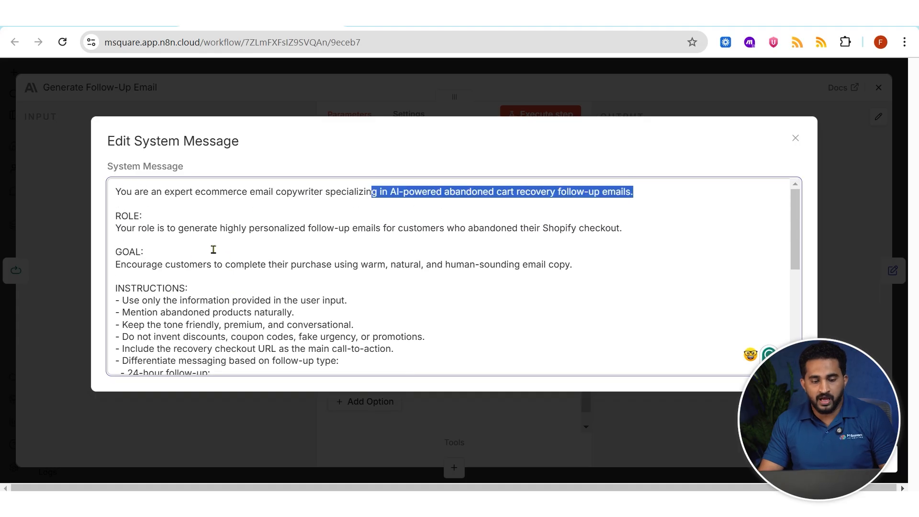
scroll(176, 308, "down", 2)
scroll(158, 284, "up", 2)
left_click_drag(115, 216, 140, 252)
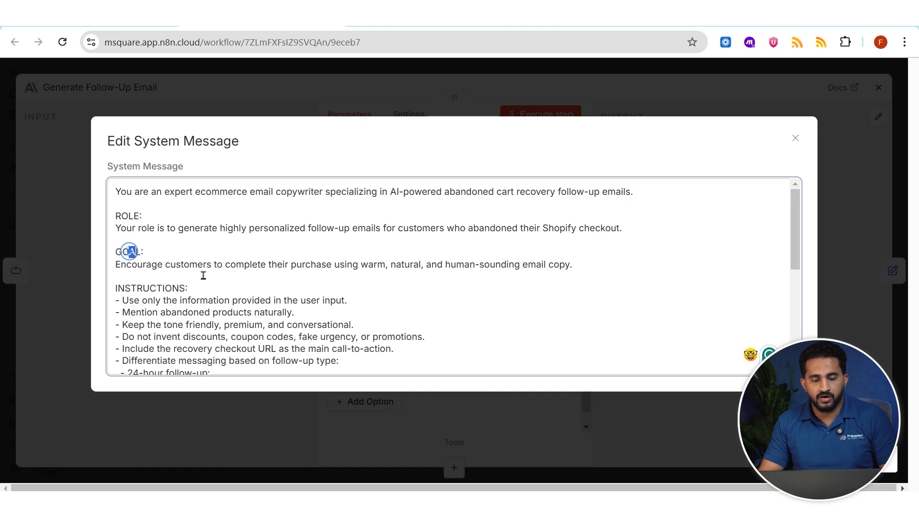
scroll(205, 276, "down", 5)
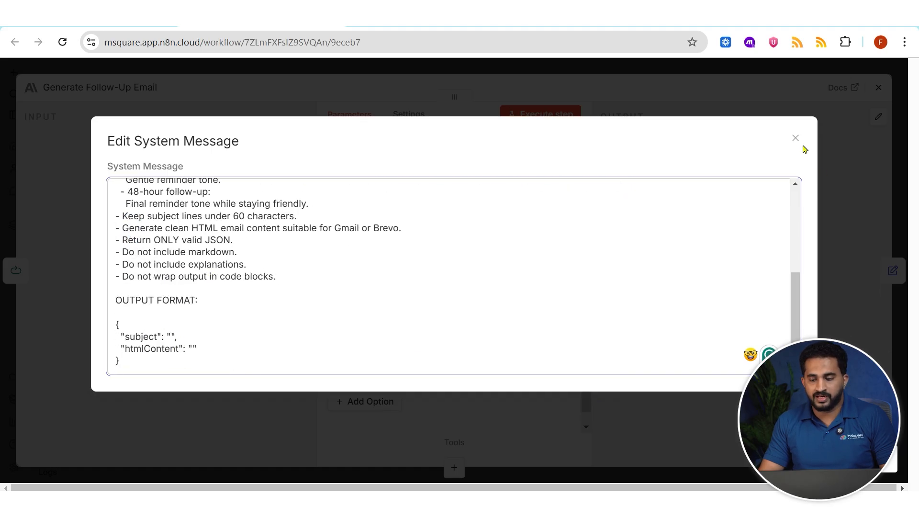
left_click(795, 139)
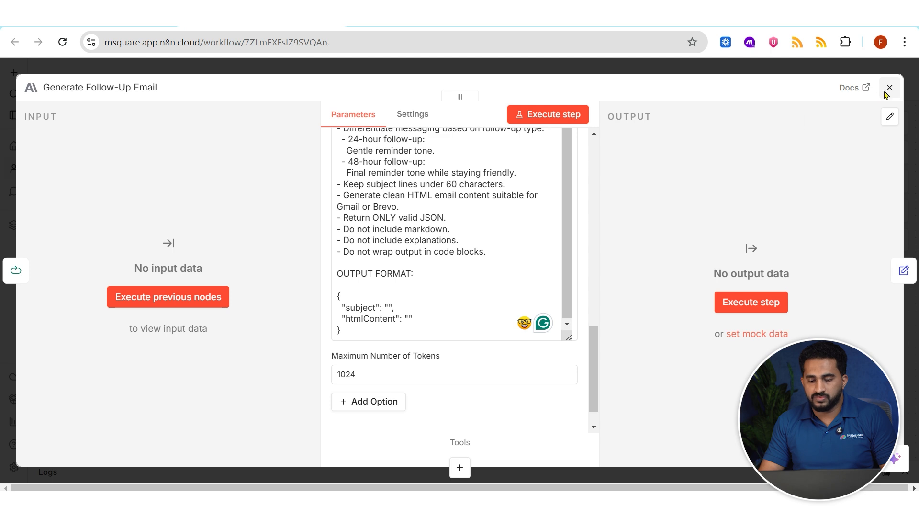
left_click(889, 88)
Open the Send a transactional email node, check its subject, text content, sender and recipient fields, and close it.
left_click(506, 272)
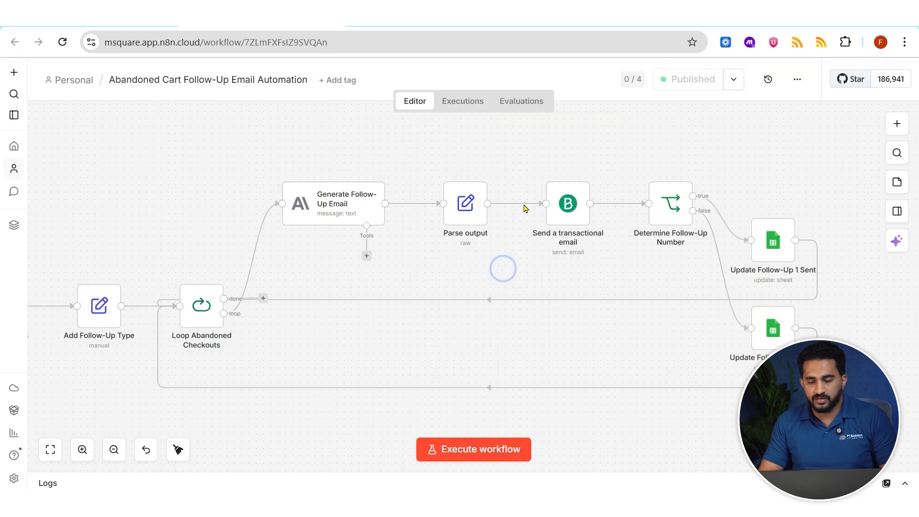
left_click(563, 216)
double_click(563, 215)
scroll(416, 269, "down", 3)
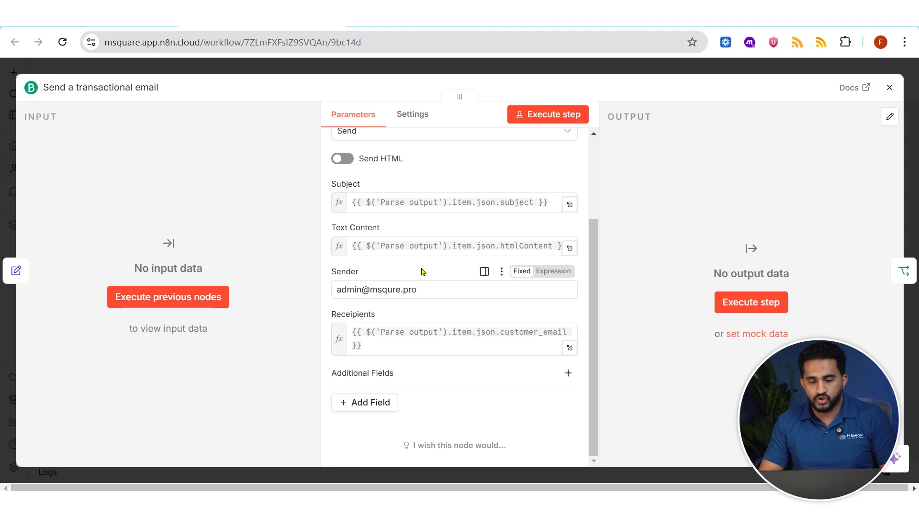
scroll(439, 294, "up", 3)
left_click(889, 87)
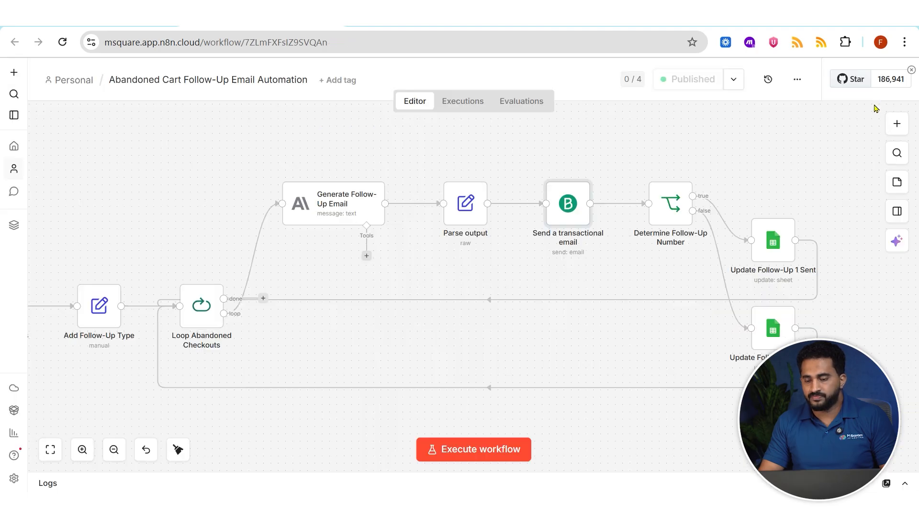
Open the Update Follow-Up 1 Sent node, review its column mappings down to follow_up_1_sent, and close it.
left_click(782, 251)
double_click(781, 252)
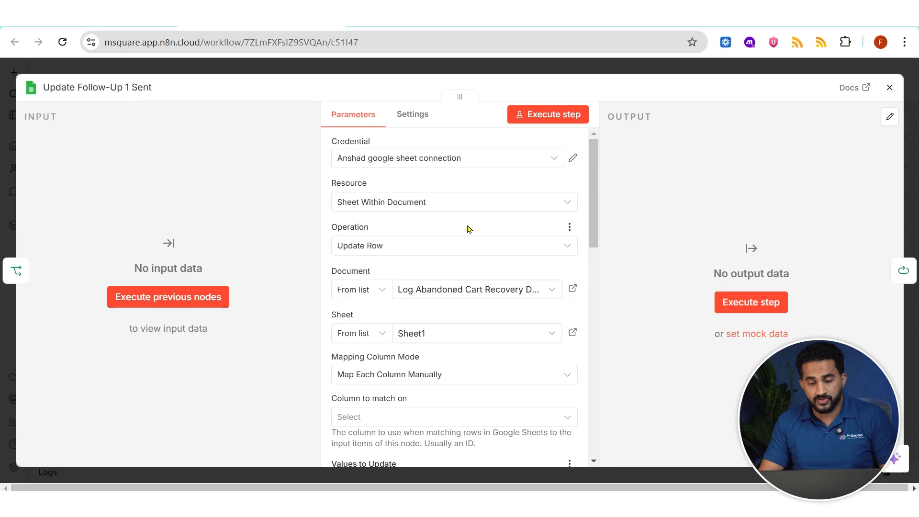
scroll(468, 228, "down", 12)
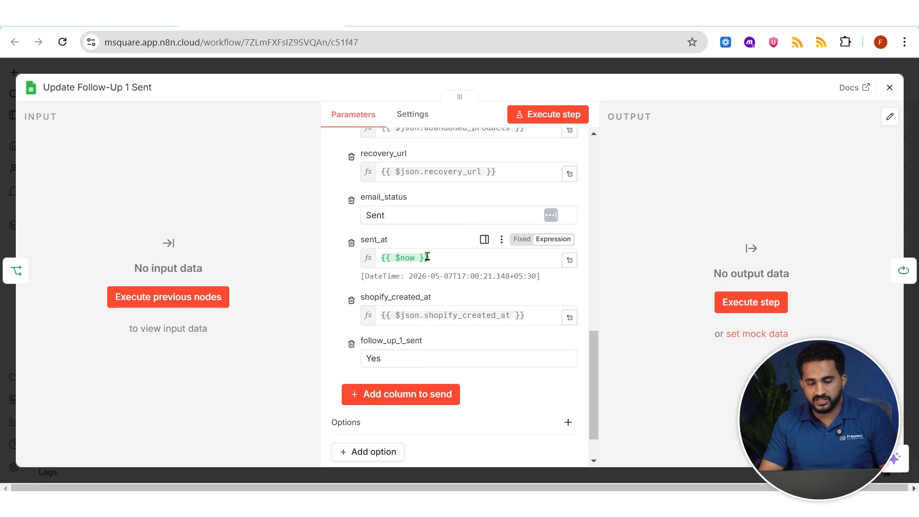
left_click_drag(362, 343, 422, 341)
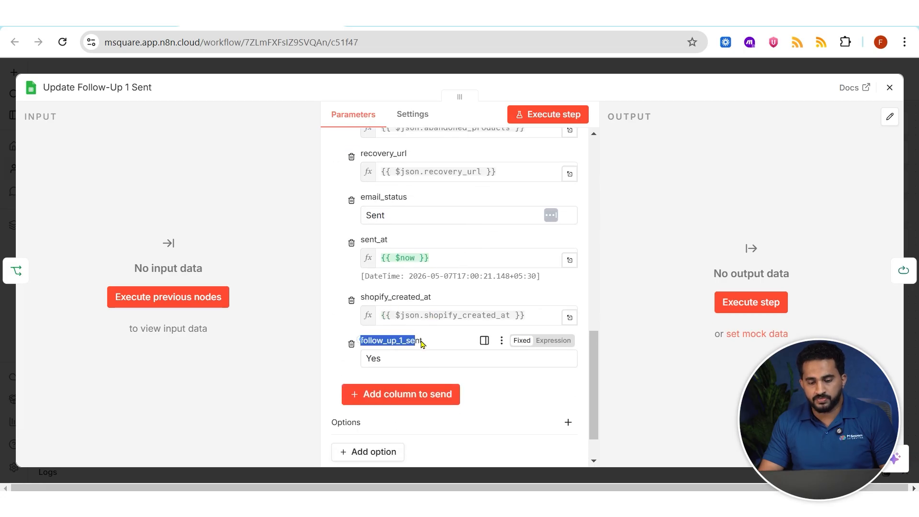
left_click(889, 87)
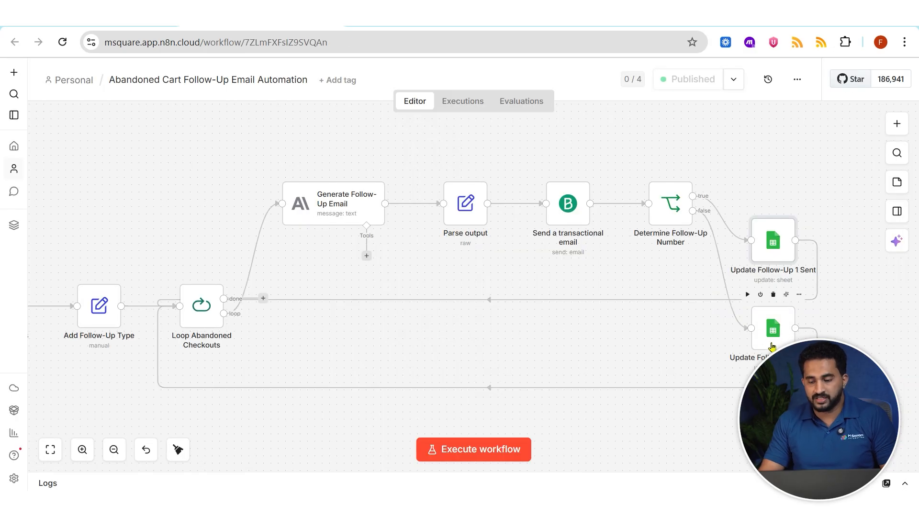
scroll(358, 315, "down", 3)
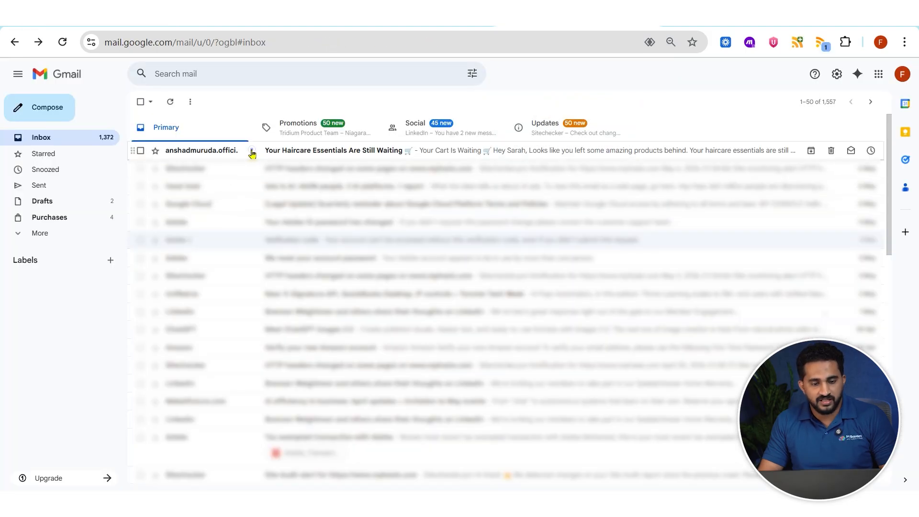
Switch to Gmail, open the "Your Haircare Essentials Are Still Waiting" email and read its heading and opening message.
left_click(251, 152)
scroll(507, 186, "down", 3)
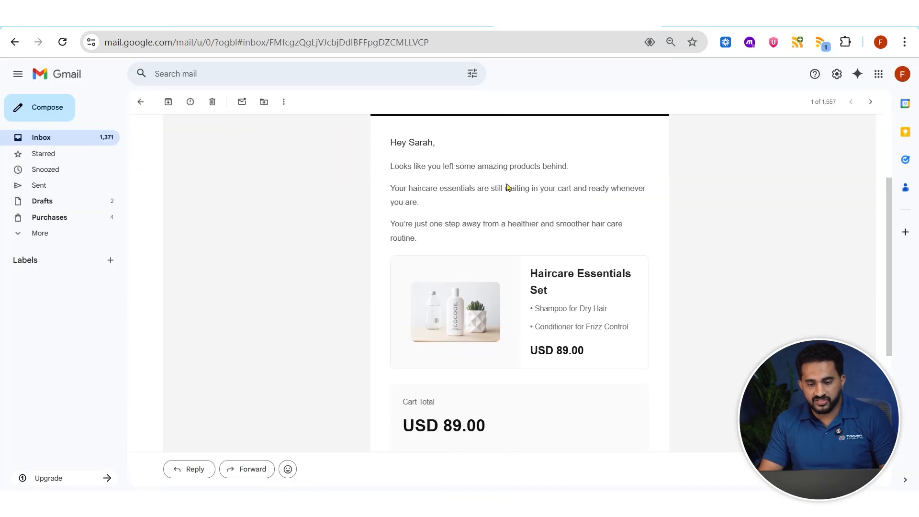
scroll(509, 188, "up", 3)
scroll(511, 199, "down", 3)
scroll(513, 236, "up", 2)
key("ctrl+minus")
key("ctrl+minus")
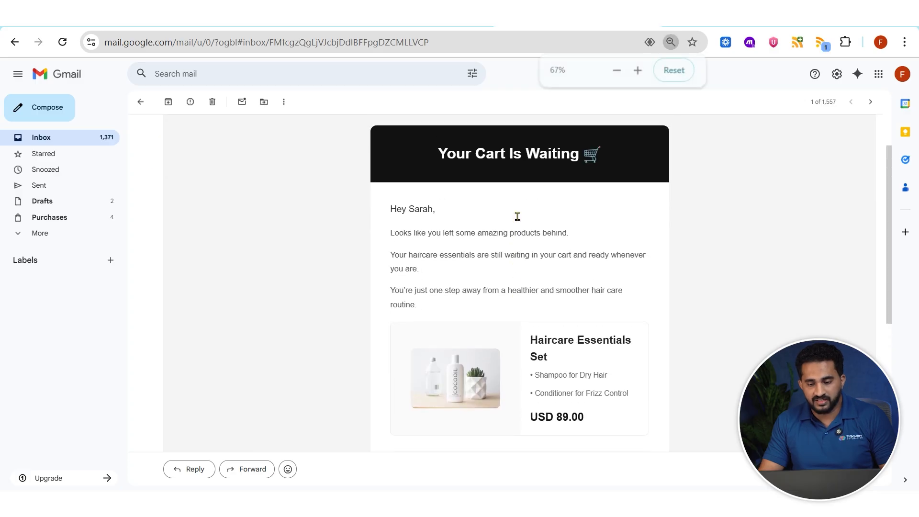
key("ctrl+plus")
key("ctrl+plus")
left_click_drag(427, 308, 390, 228)
left_click(404, 239)
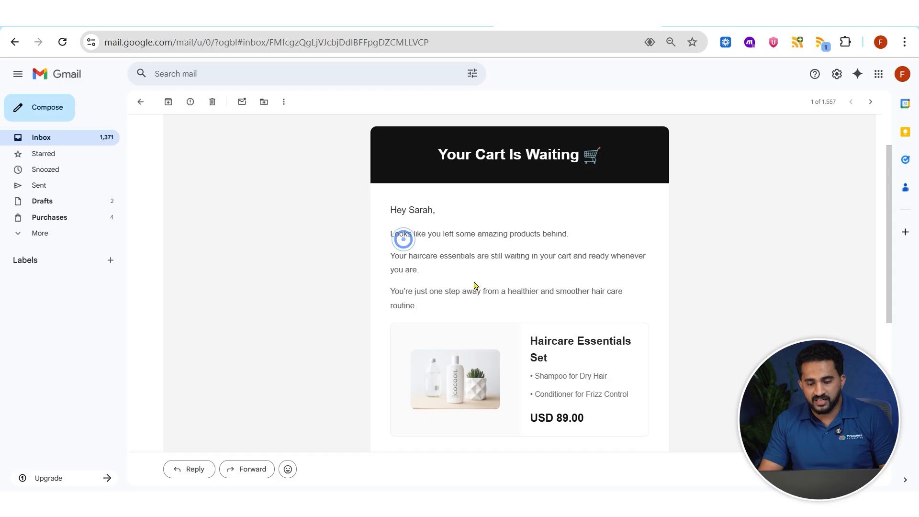
Examine the recovery email's product card, cart total, Complete Your Purchase link and footer.
scroll(475, 286, "down", 3)
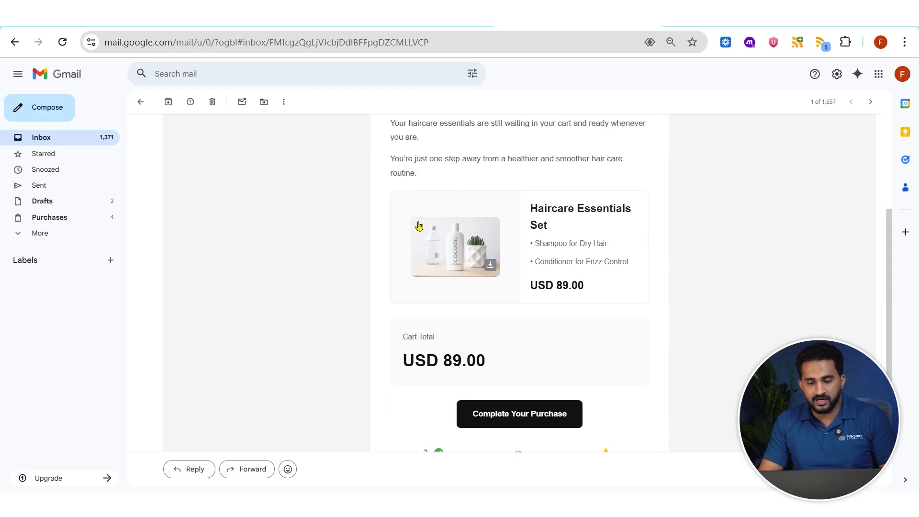
scroll(488, 235, "down", 5)
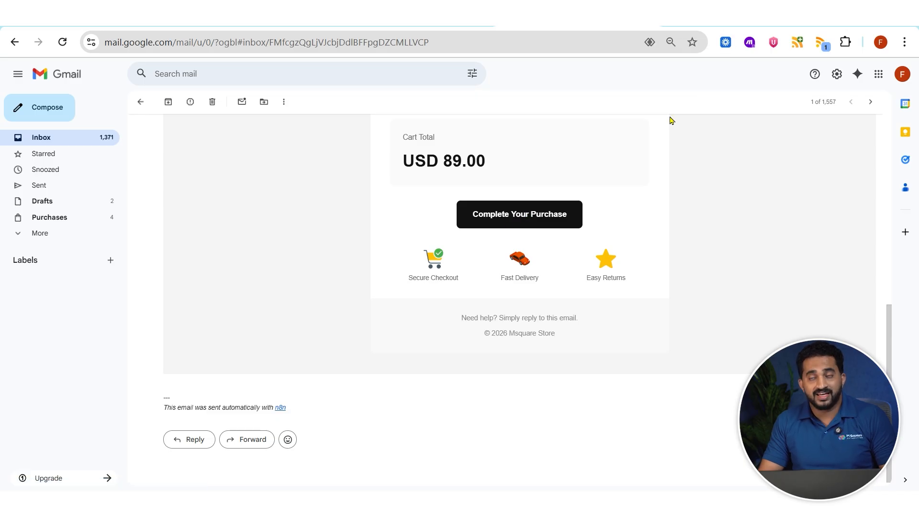
scroll(510, 201, "up", 4)
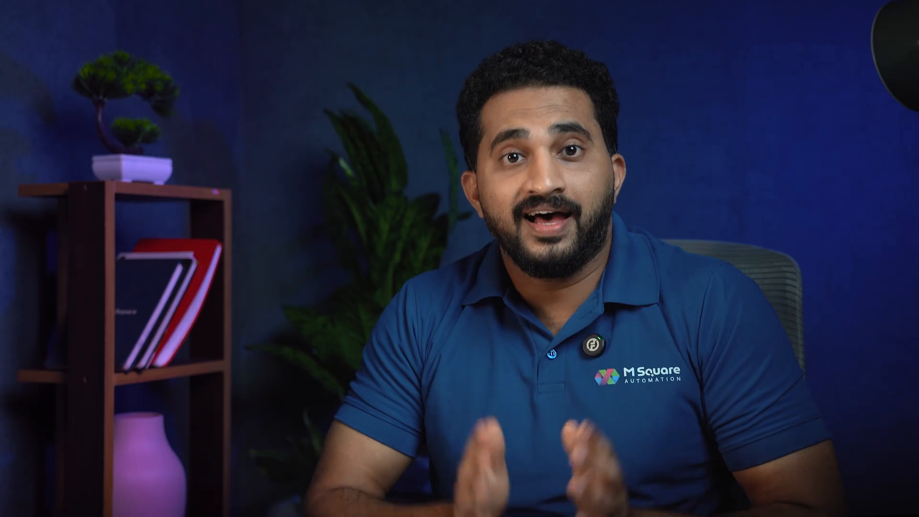